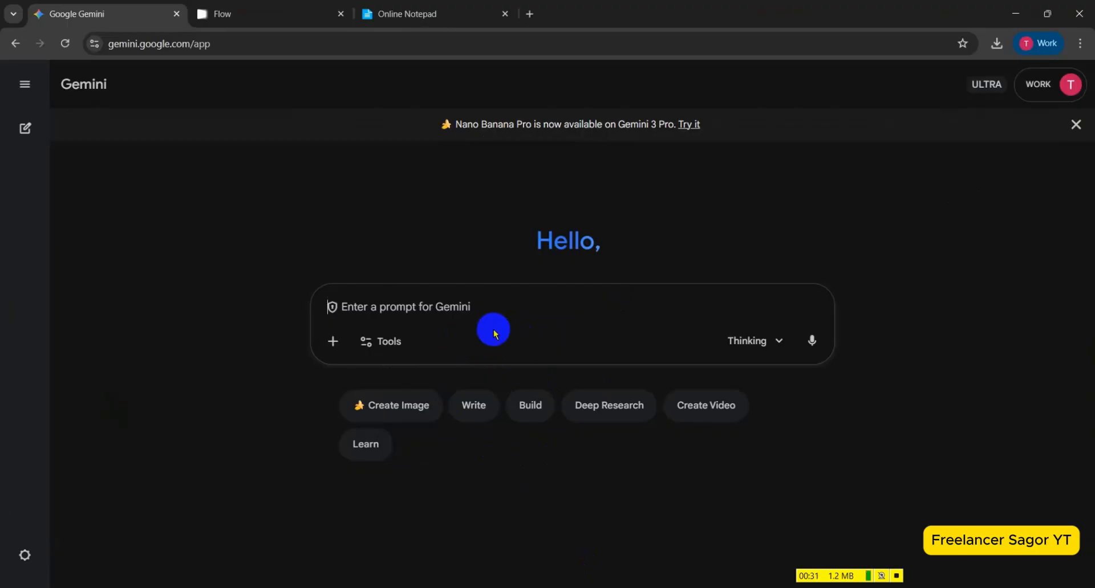
Paste the prepared 30-second animal rescue story request with Bangla dialogue from Online Notepad into Gemini and submit it.
click(438, 7)
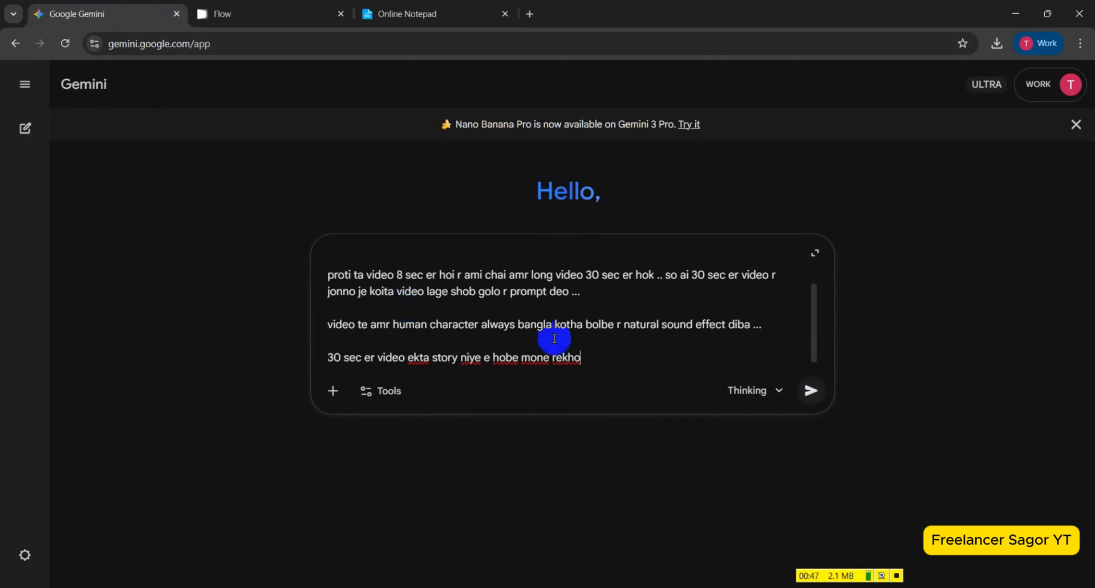
click(807, 391)
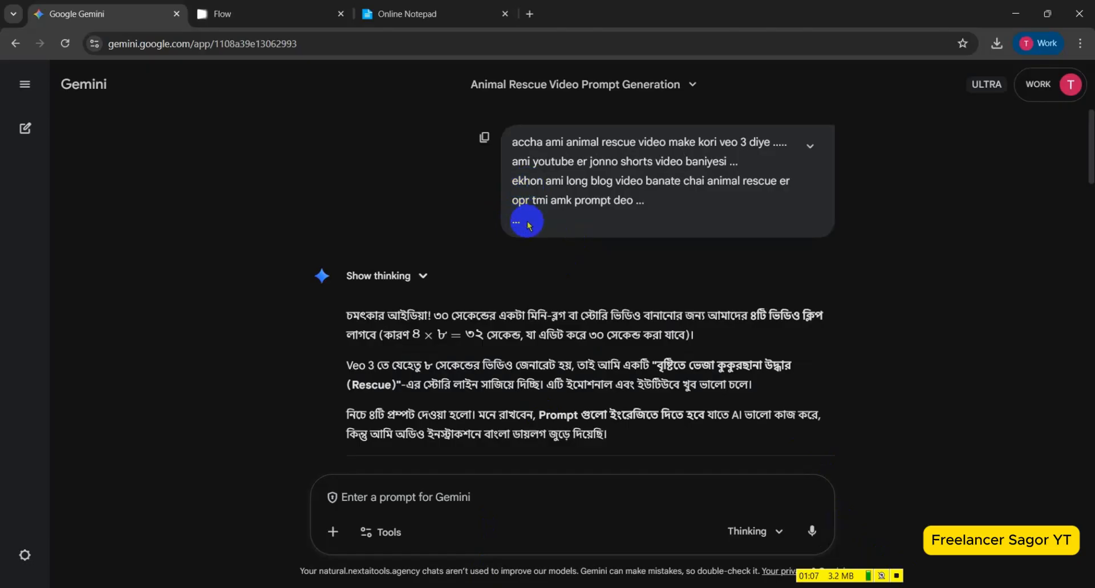
Expand the submitted request and review it against Gemini's story outline and per-scene Veo 3 prompts.
click(810, 149)
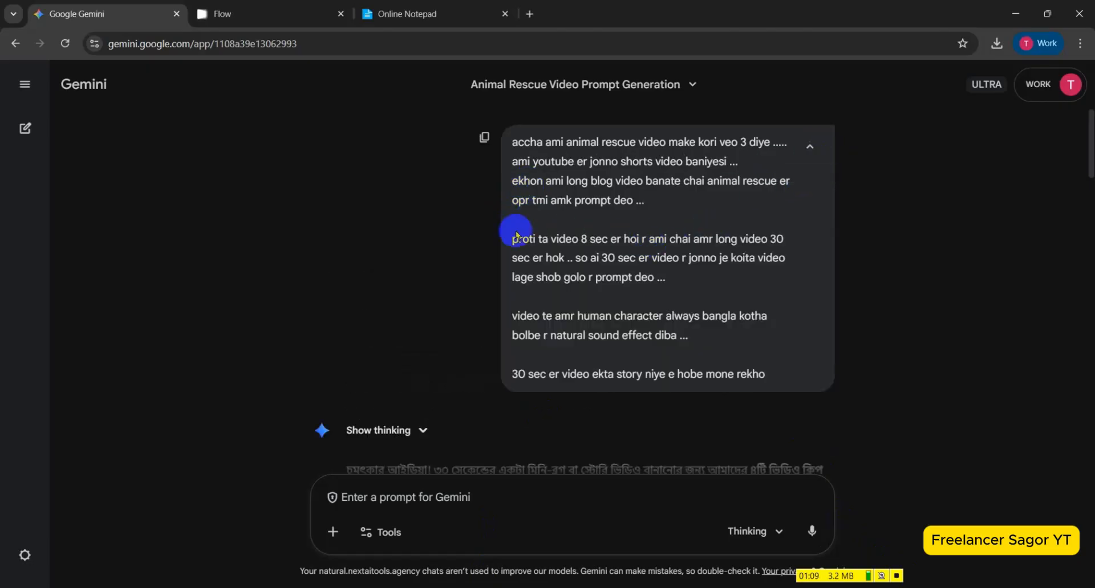
scroll(489, 239, down, 4)
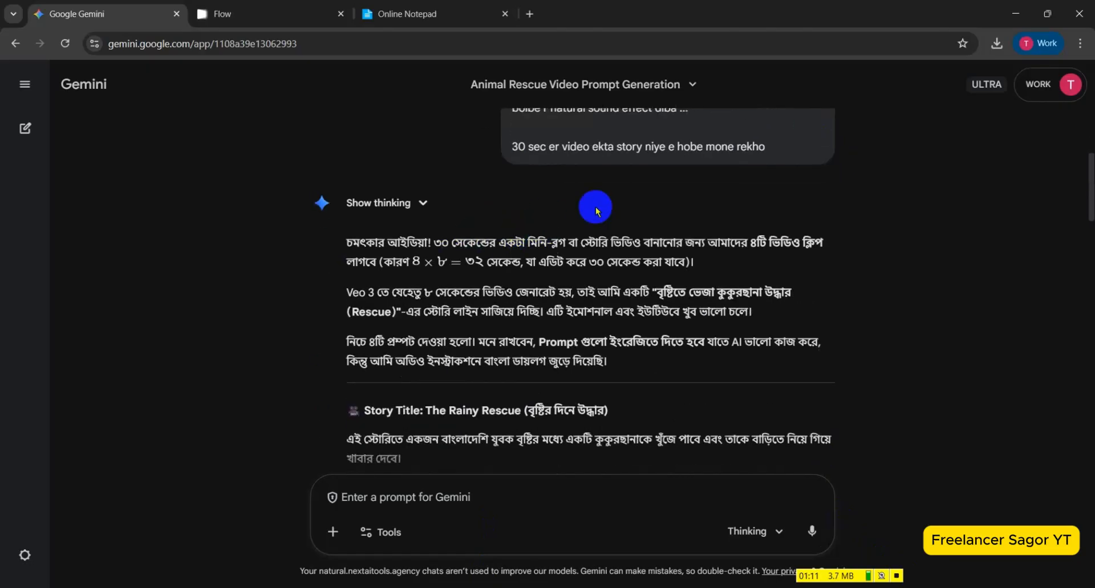
scroll(595, 209, up, 2)
scroll(493, 303, down, 2)
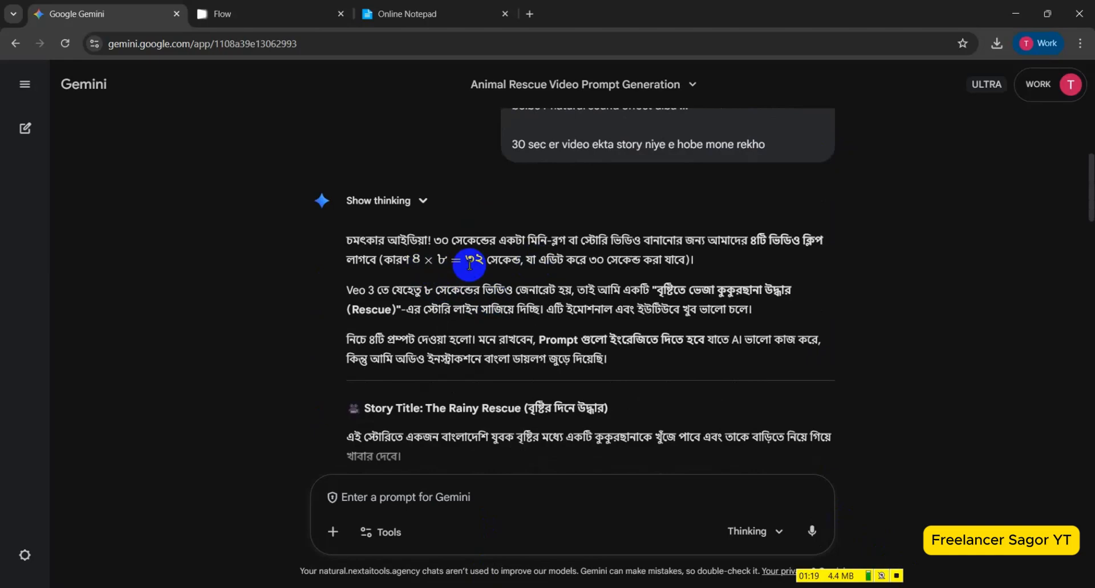
scroll(656, 272, down, 2)
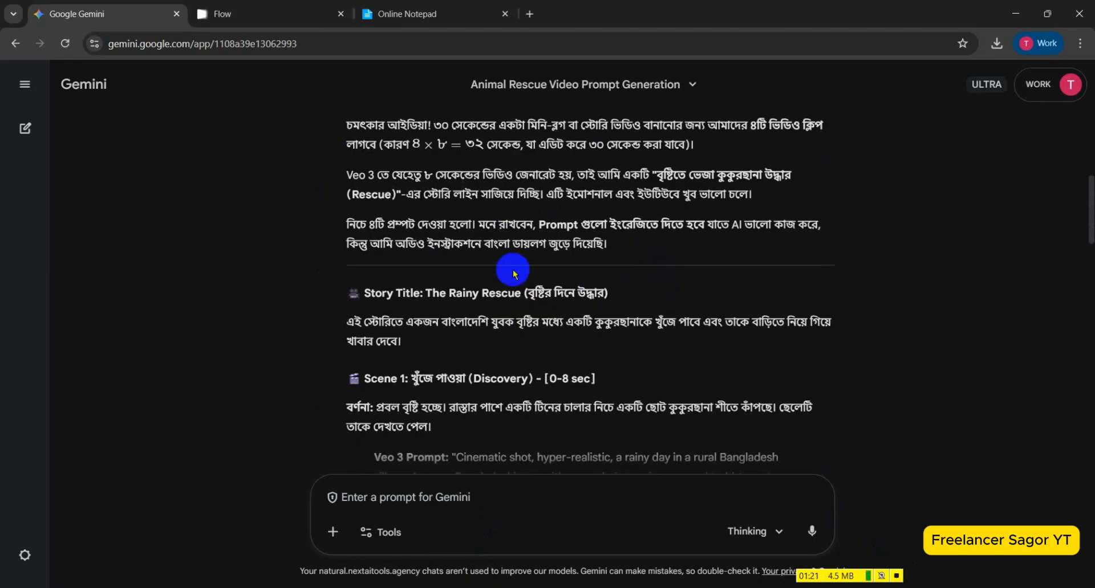
scroll(542, 291, down, 2)
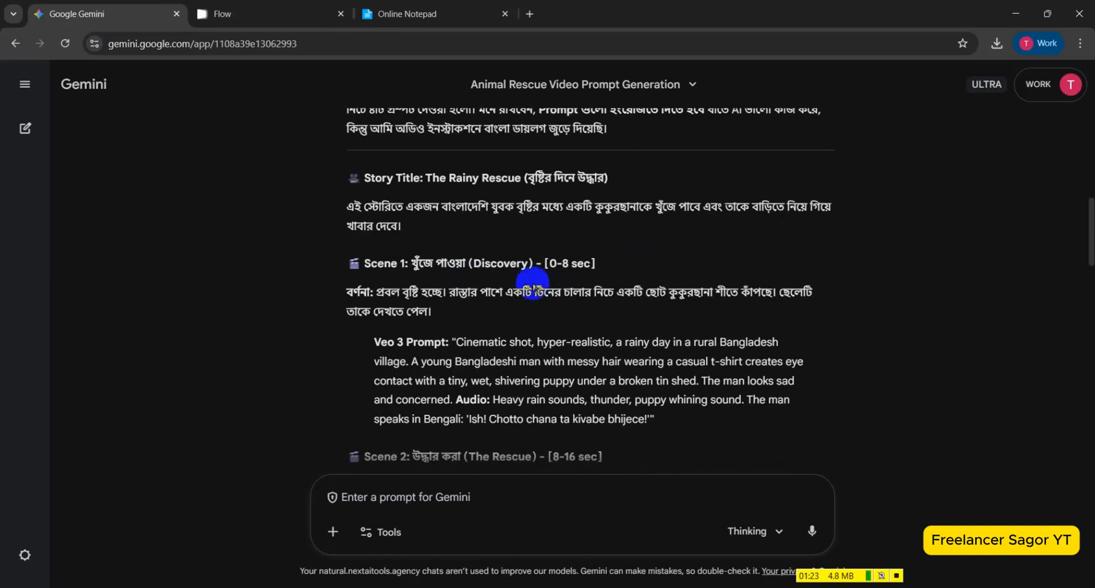
scroll(462, 303, down, 2)
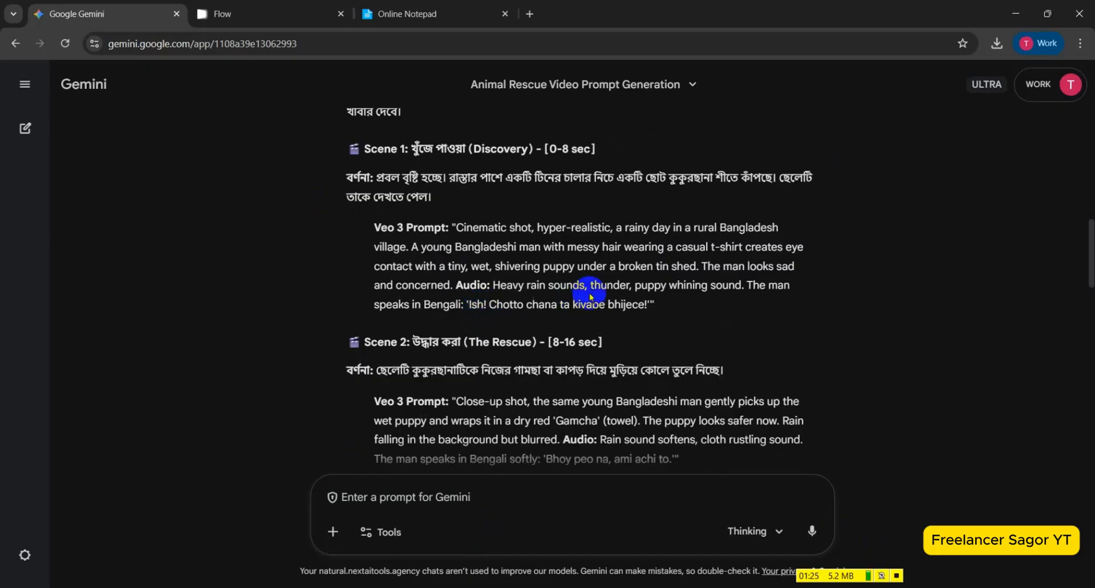
scroll(590, 293, down, 2)
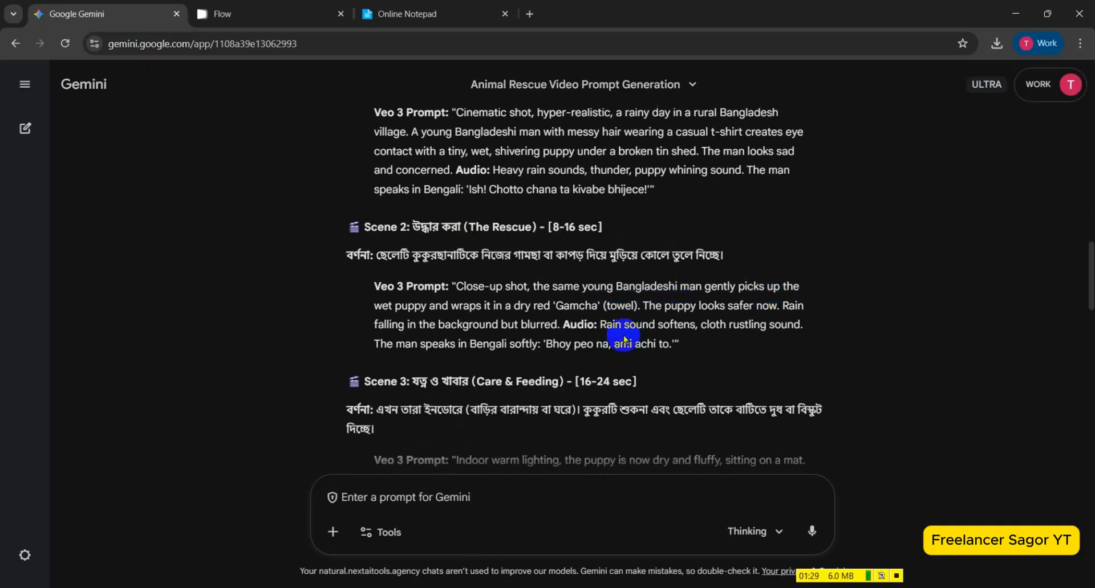
scroll(670, 322, down, 5)
scroll(670, 325, up, 15)
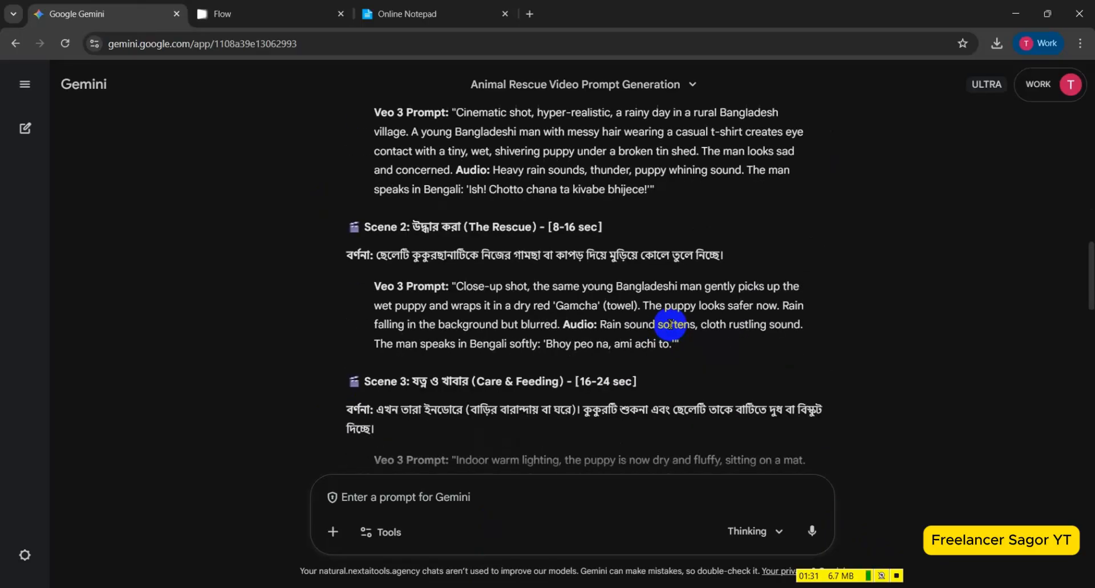
scroll(670, 325, up, 4)
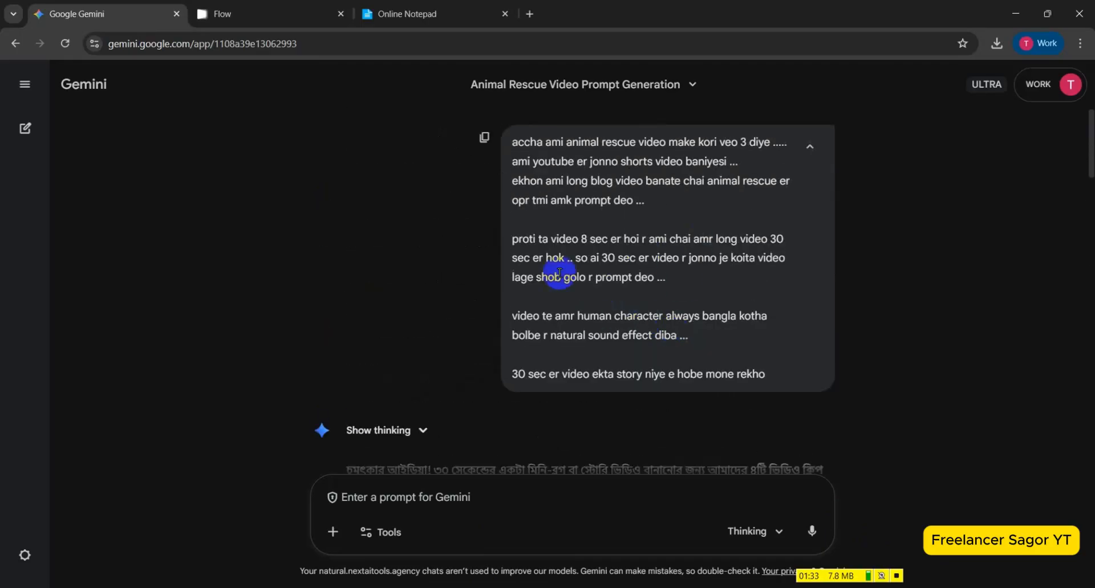
scroll(620, 292, down, 4)
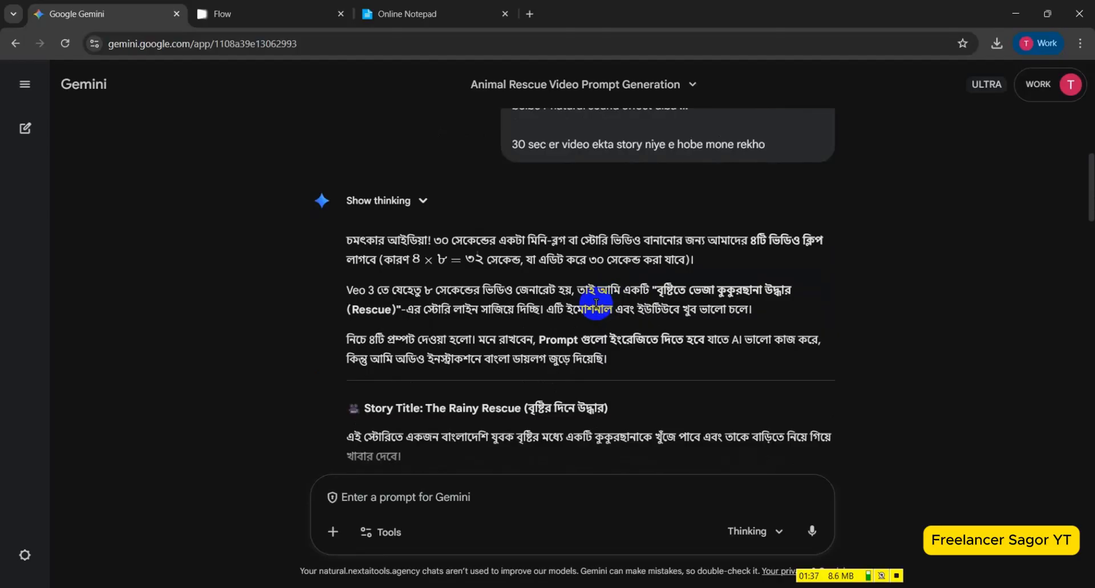
scroll(596, 304, down, 4)
scroll(577, 305, up, 1)
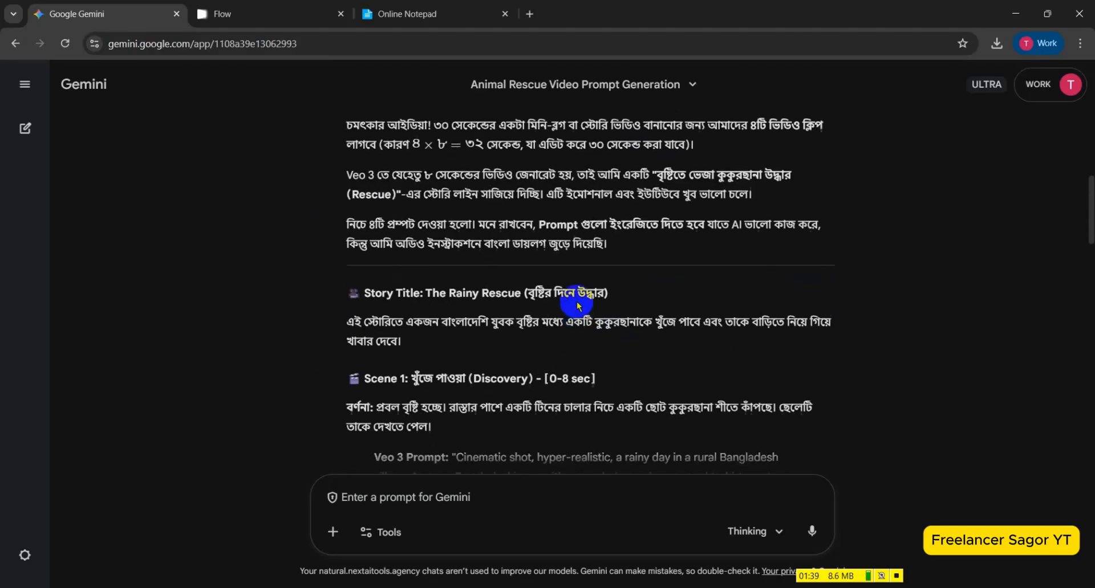
scroll(567, 303, up, 3)
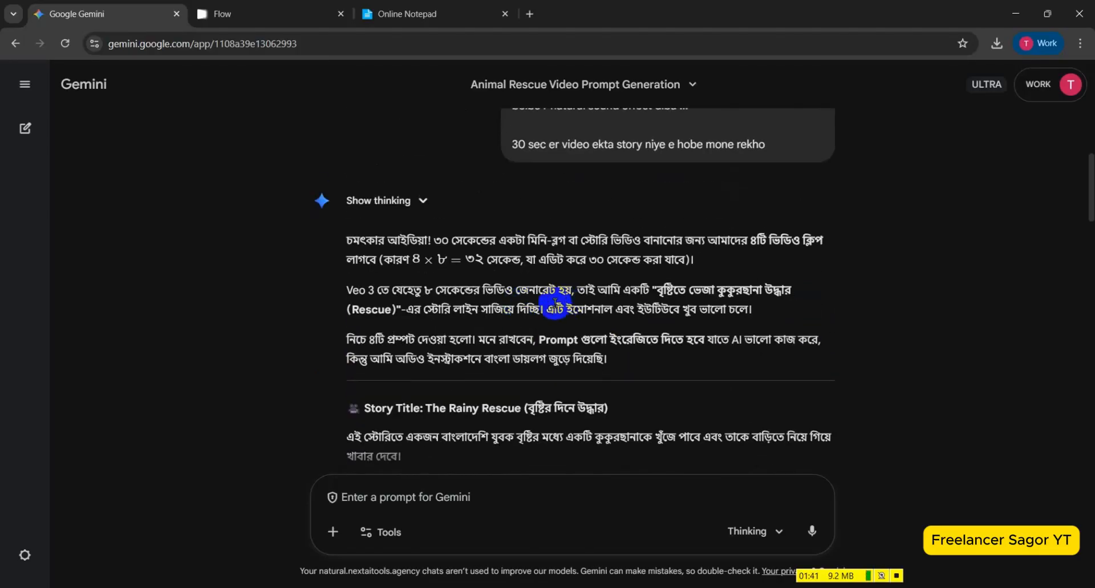
Copy the text of the Scene 1 (Discovery) Veo 3 prompt, from "Cinematic shot" through the man's Bengali line.
scroll(555, 302, down, 2)
scroll(554, 305, down, 4)
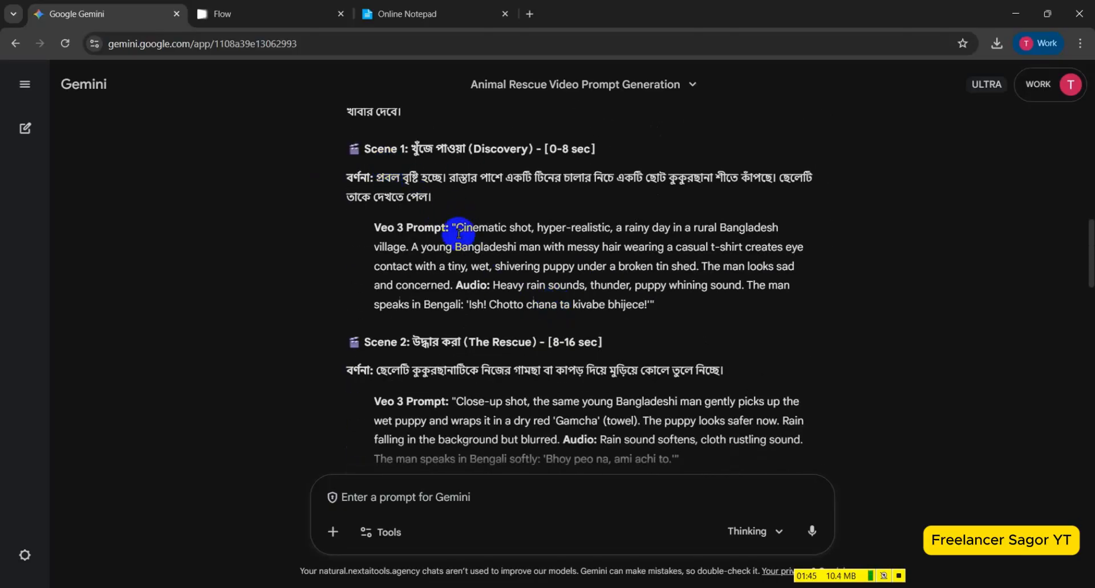
drag(457, 227, 608, 305)
key(ctrl+c)
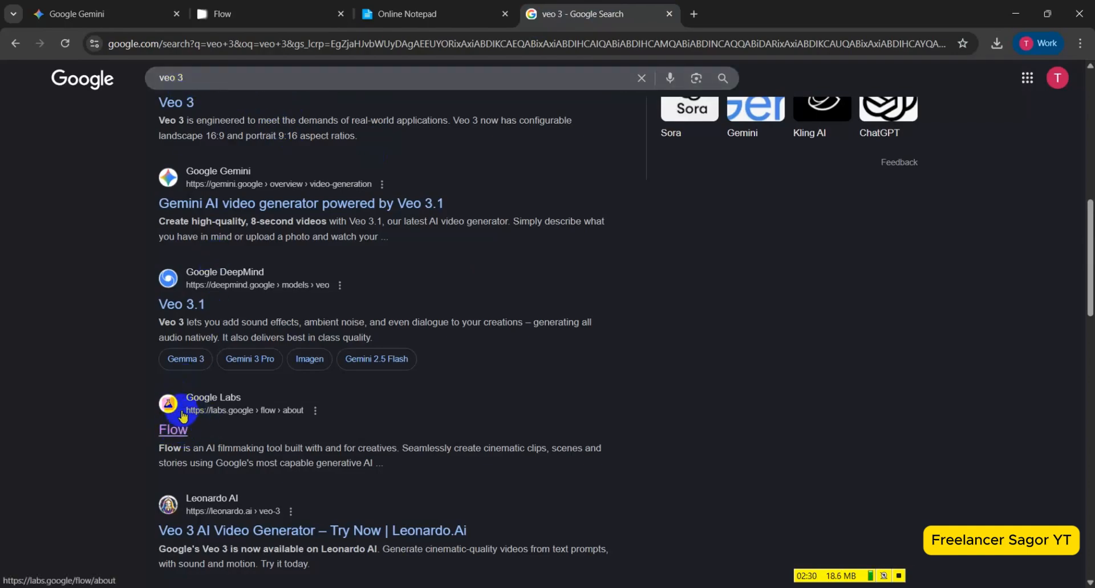
Switch to Google Flow and create a new project.
click(302, 10)
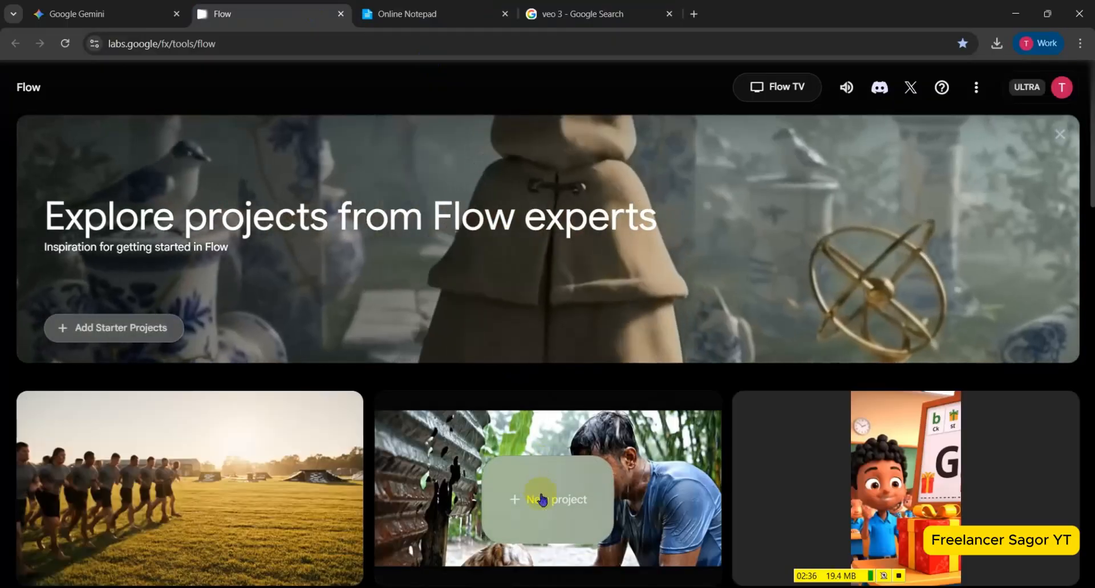
click(454, 412)
scroll(430, 403, down, 2)
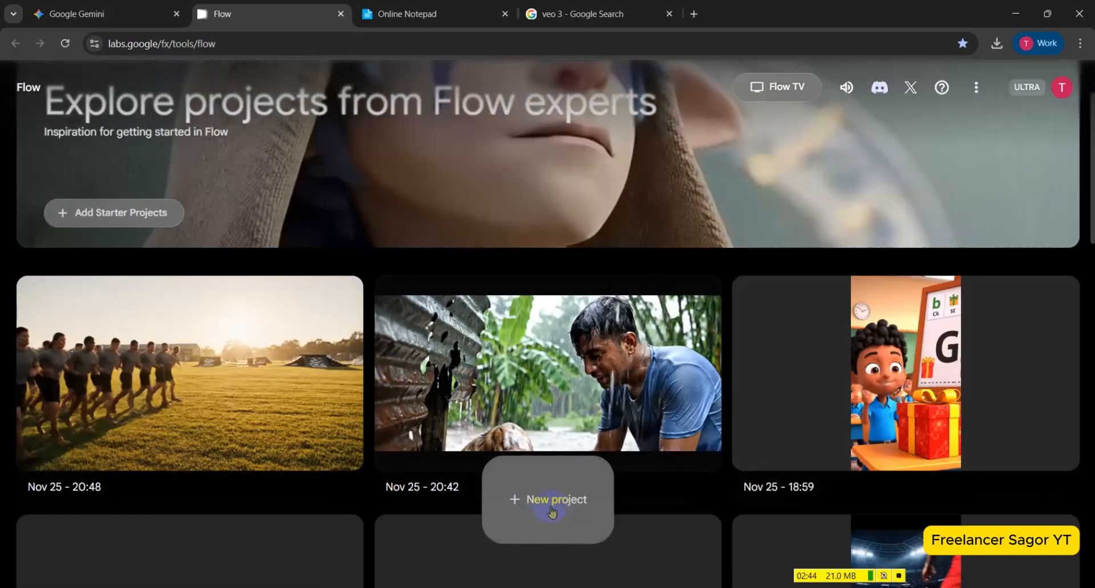
click(546, 516)
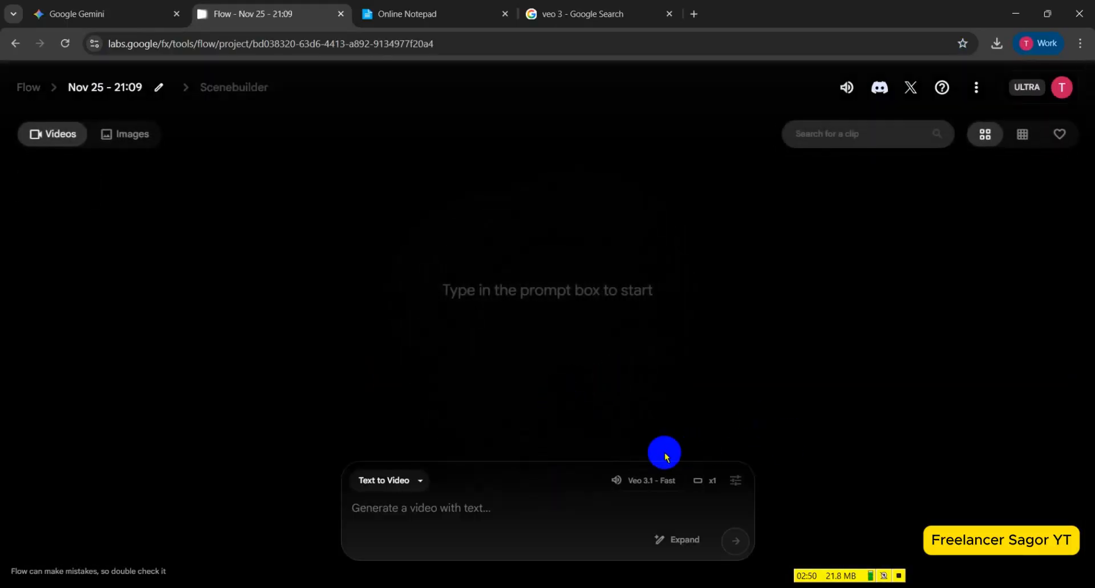
Set generation to Text to Video with 1 output per prompt, Landscape (16:9) aspect ratio and the Veo 3.1 - Fast model.
click(401, 483)
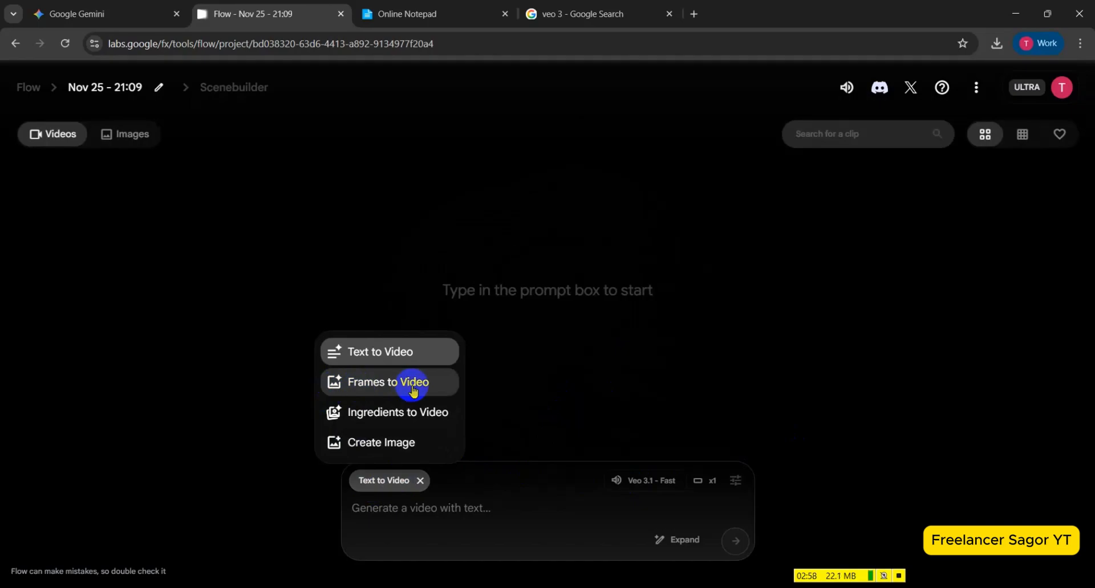
click(412, 354)
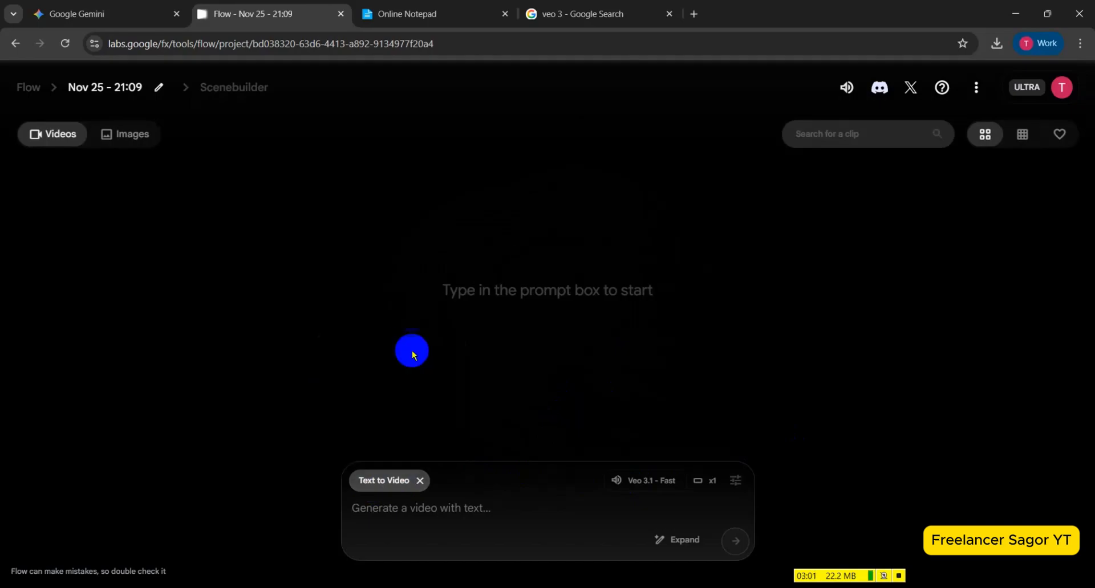
click(735, 489)
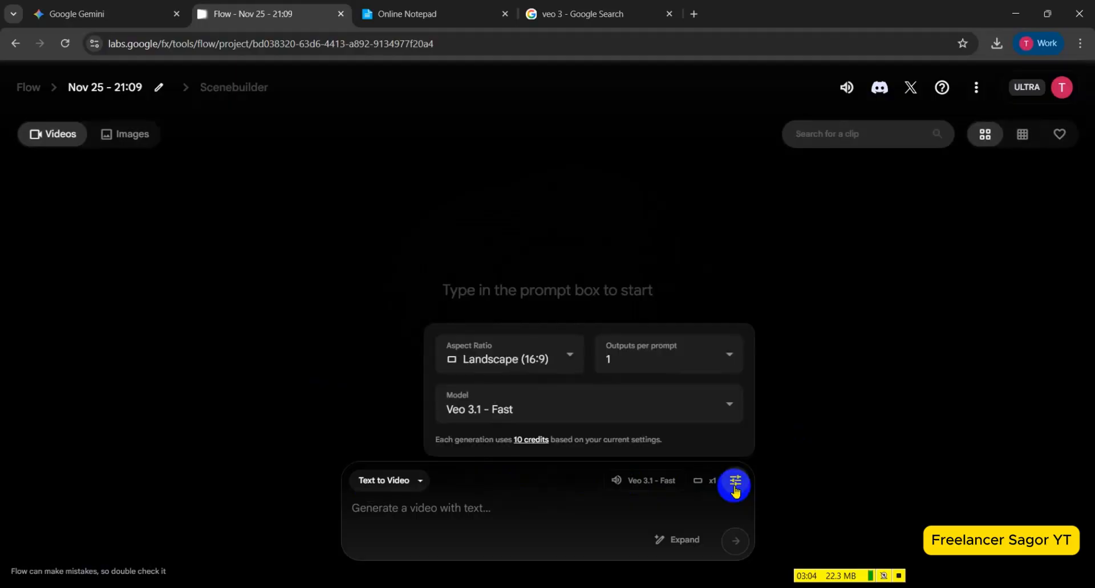
click(679, 367)
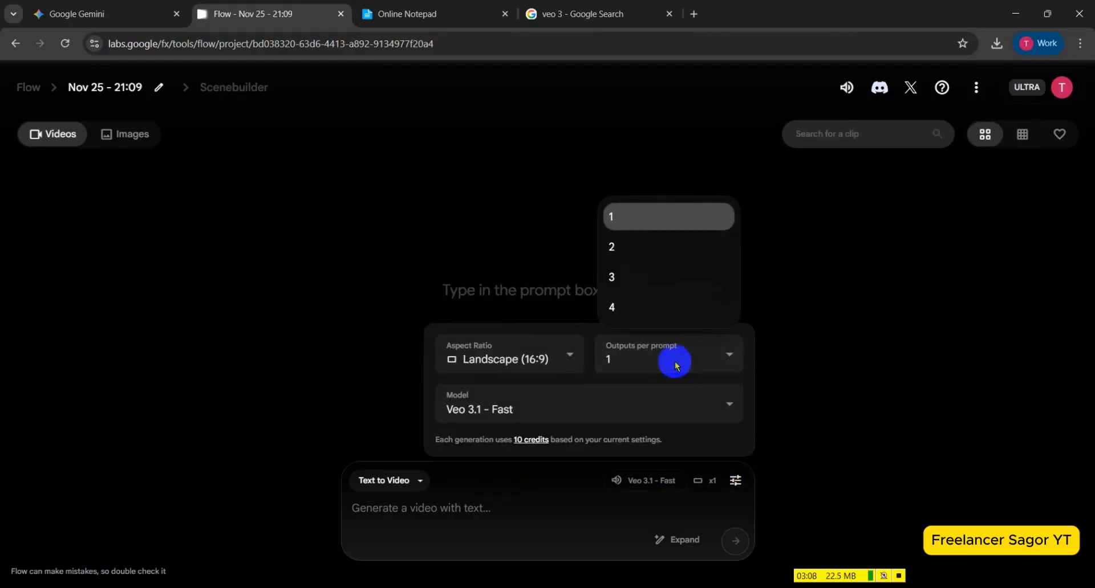
click(665, 221)
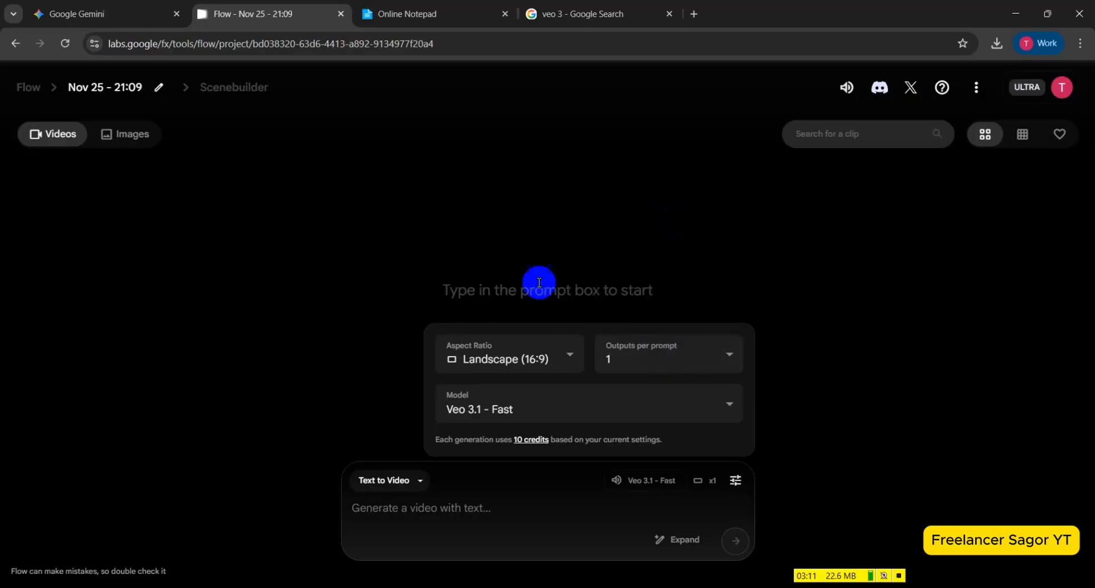
click(551, 358)
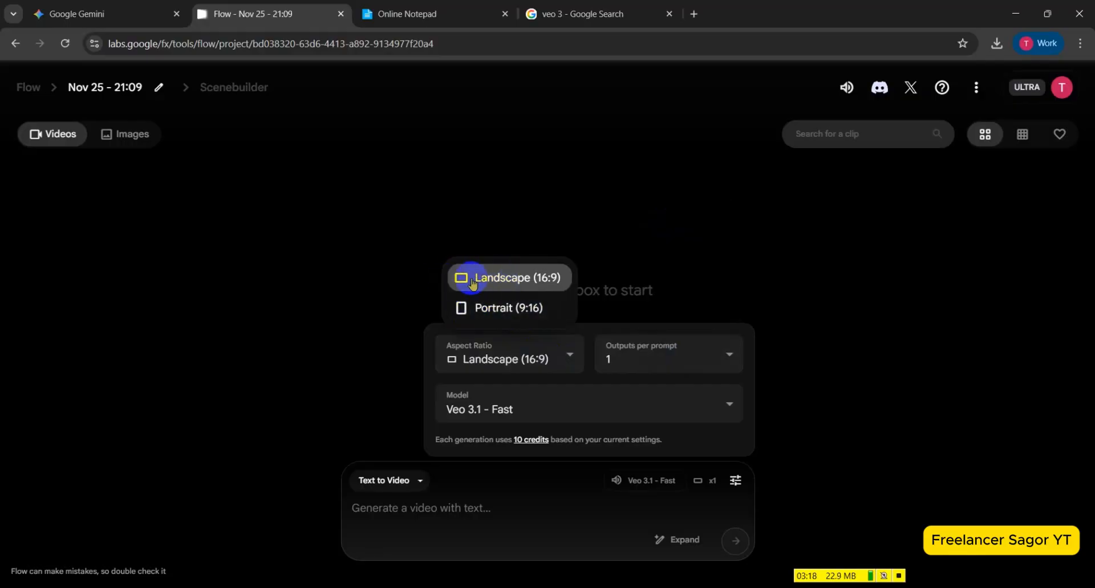
click(516, 280)
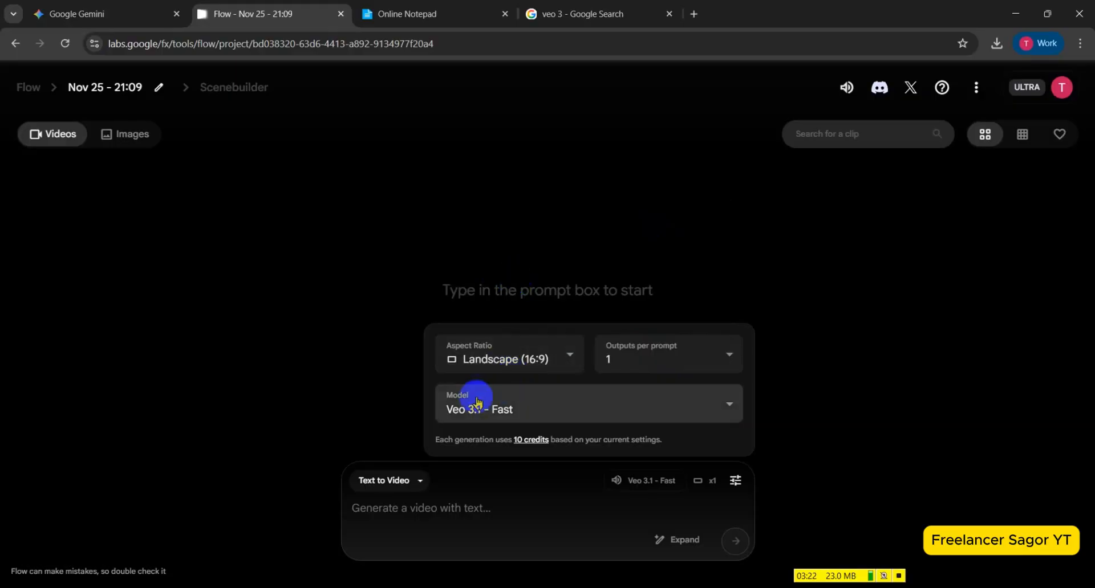
click(680, 413)
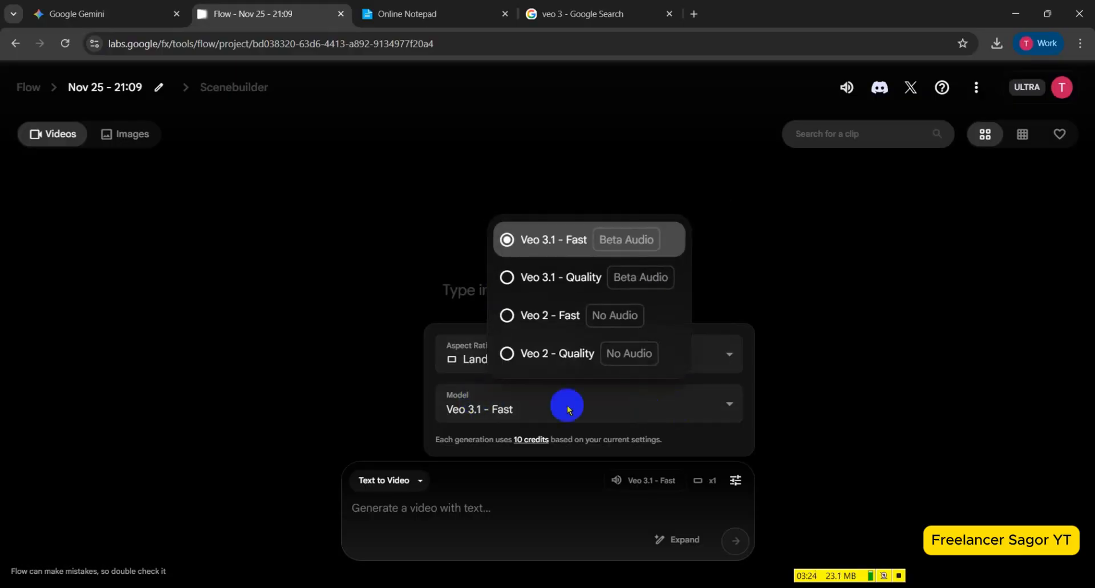
click(564, 244)
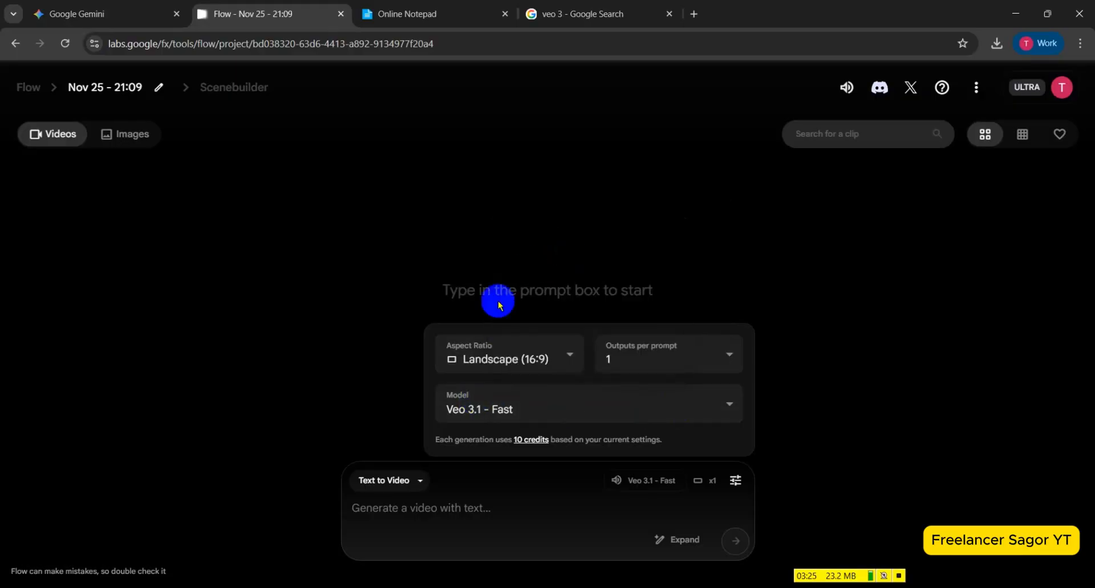
click(559, 476)
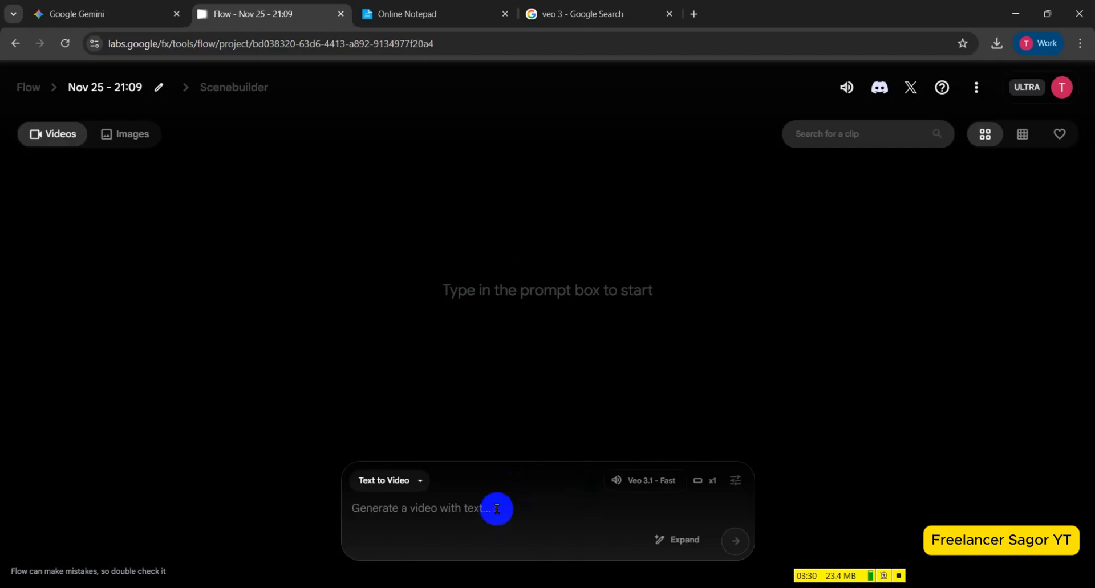
Paste the copied Scene 1 rainy village puppy prompt into the prompt box and generate the video.
key(ctrl+v)
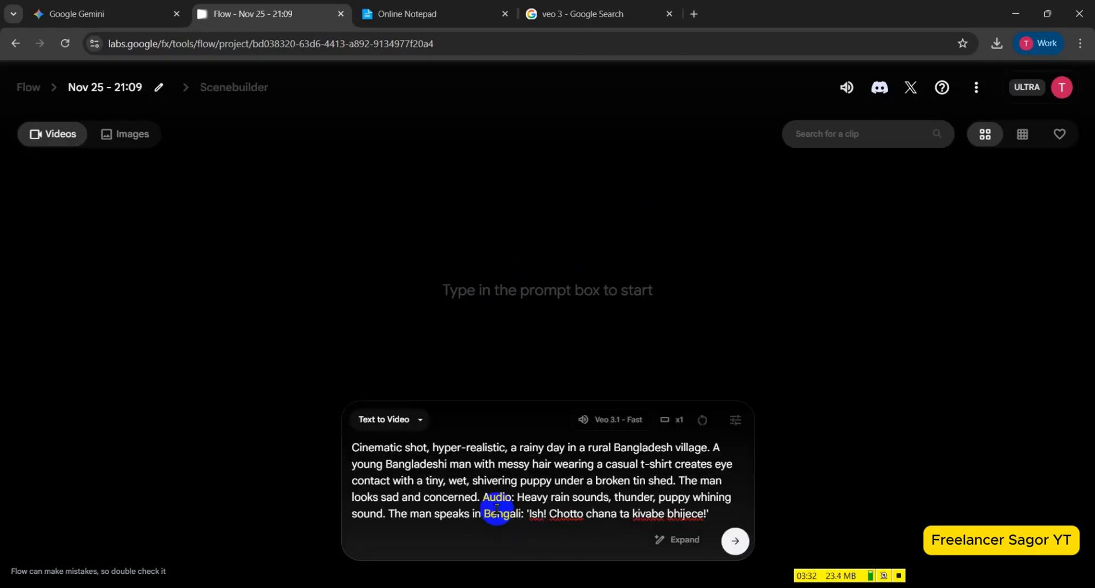
click(734, 550)
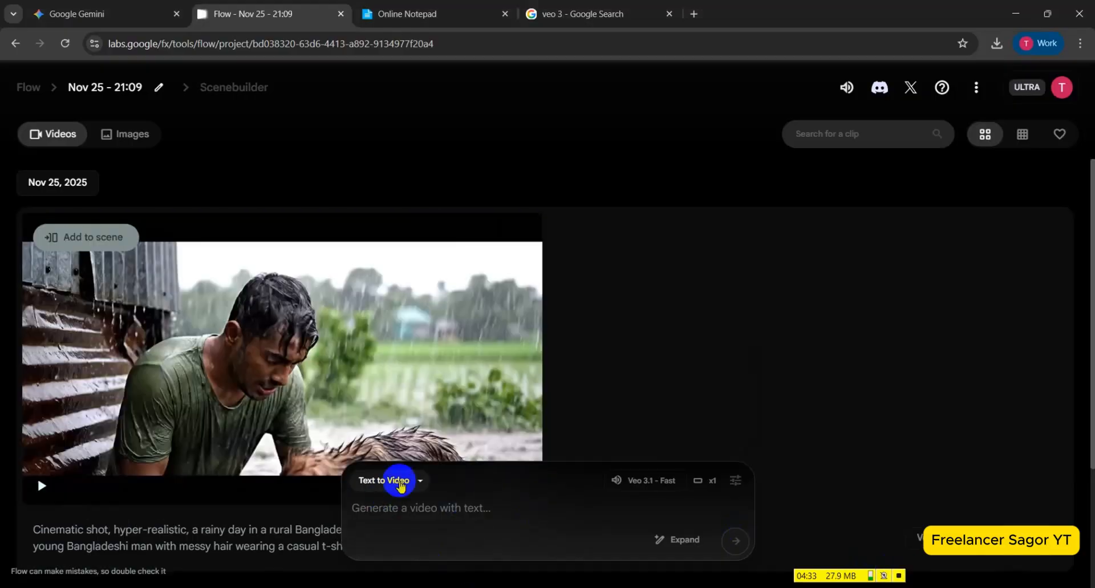
Play the generated Scene 1 clip to check the man, the puppy and the audio.
mouse_move(393, 388)
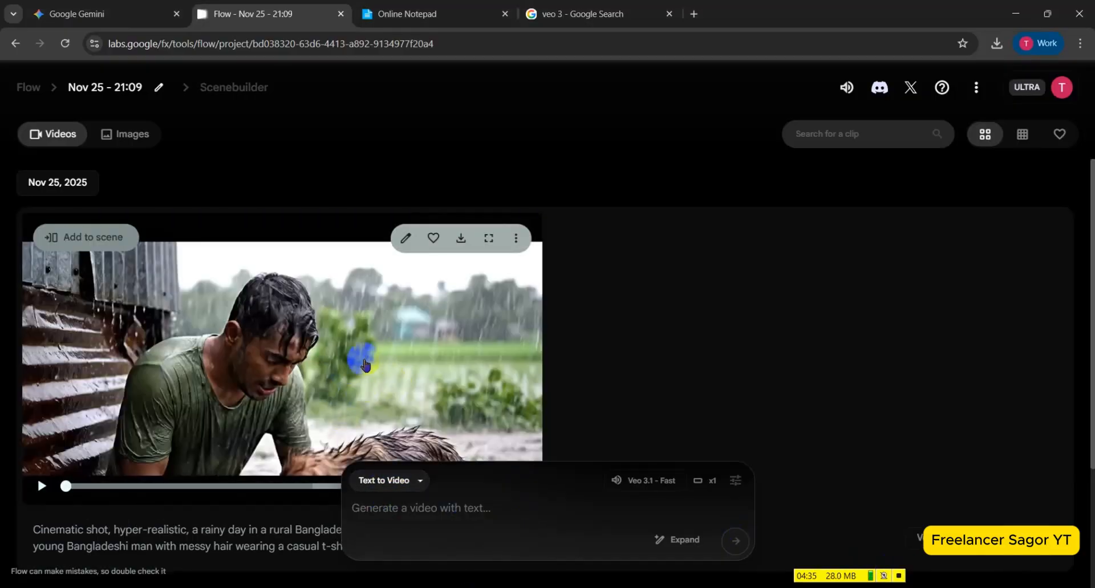
scroll(296, 353, down, 2)
click(43, 371)
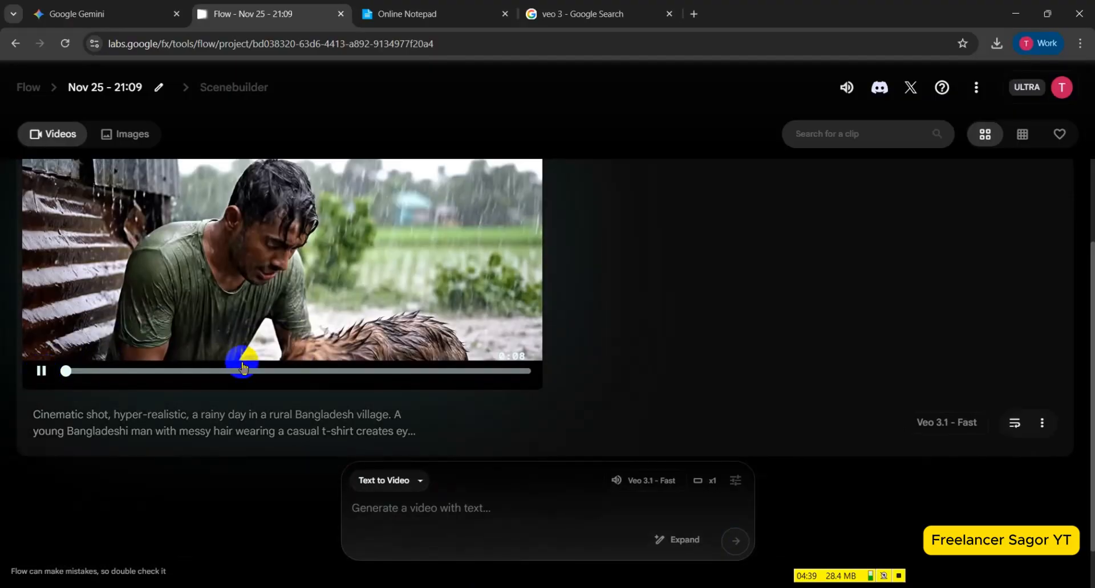
scroll(243, 368, up, 2)
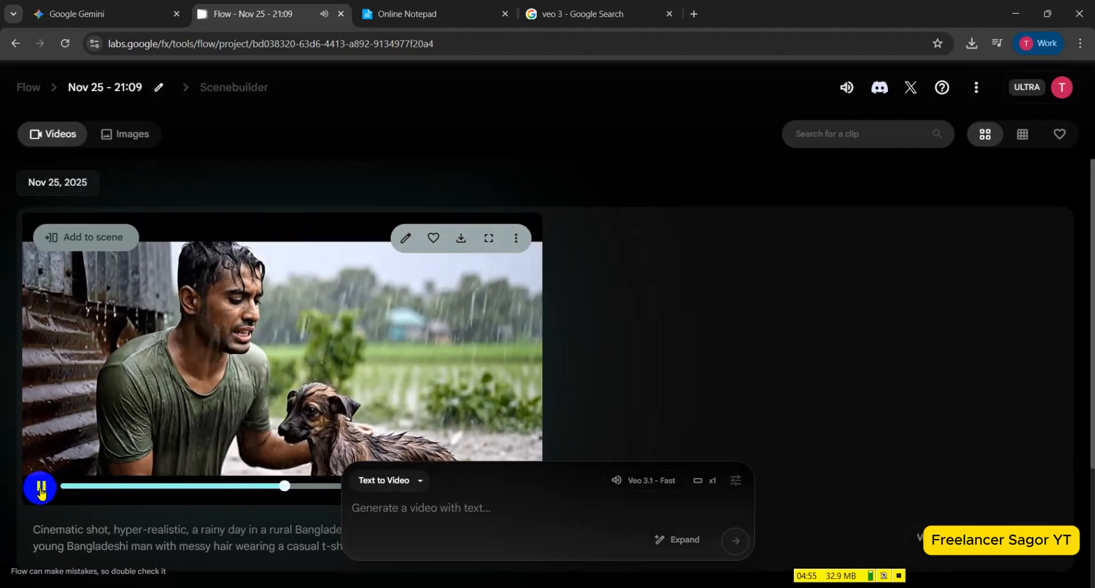
scroll(272, 371, down, 2)
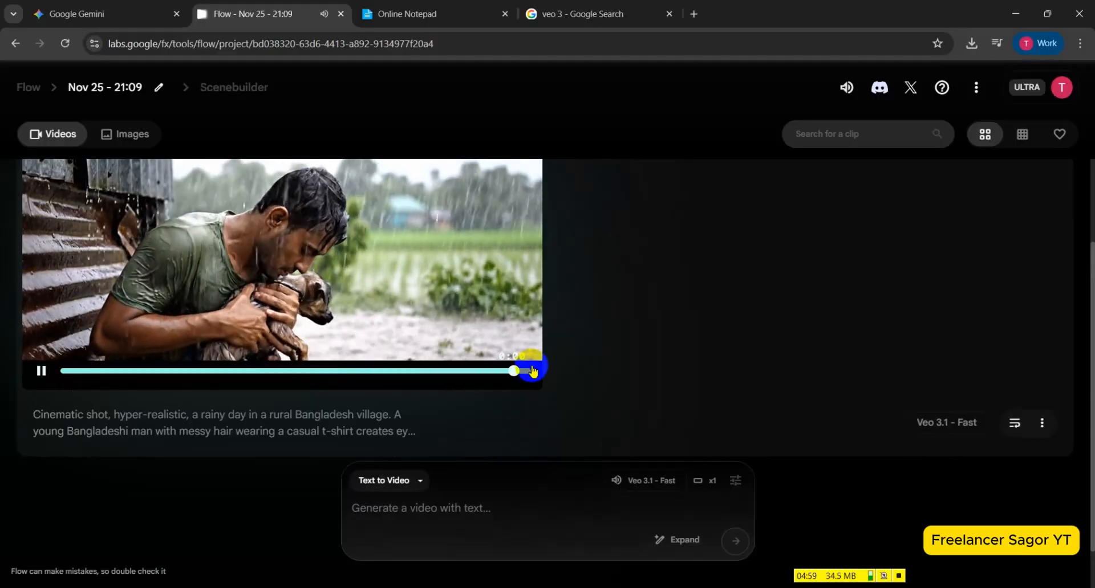
Add the generated Scene 1 clip to the Scenebuilder timeline and start an Extend shot after it.
scroll(355, 368, up, 2)
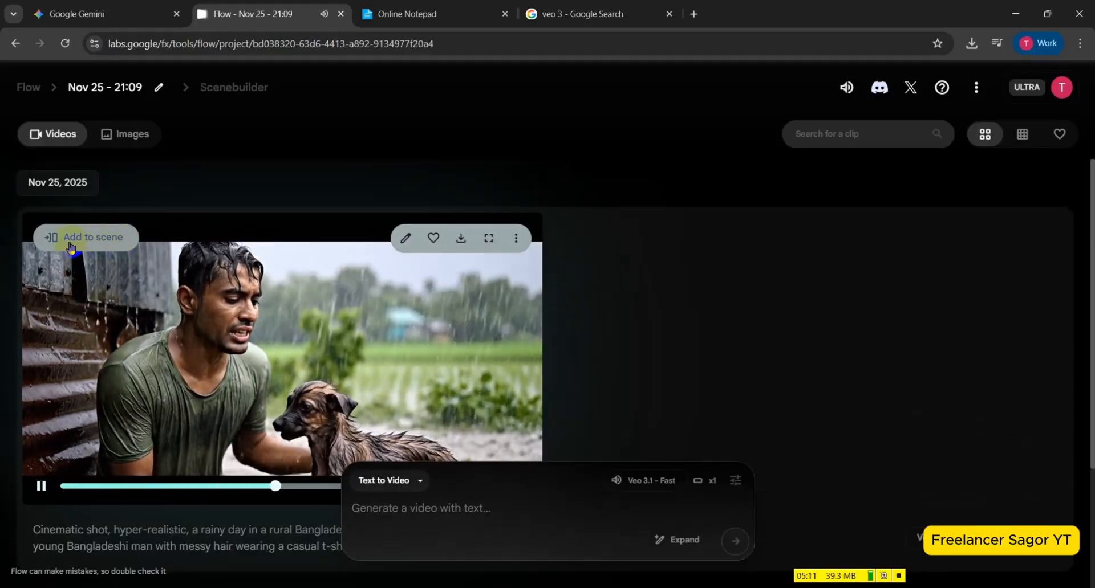
click(114, 242)
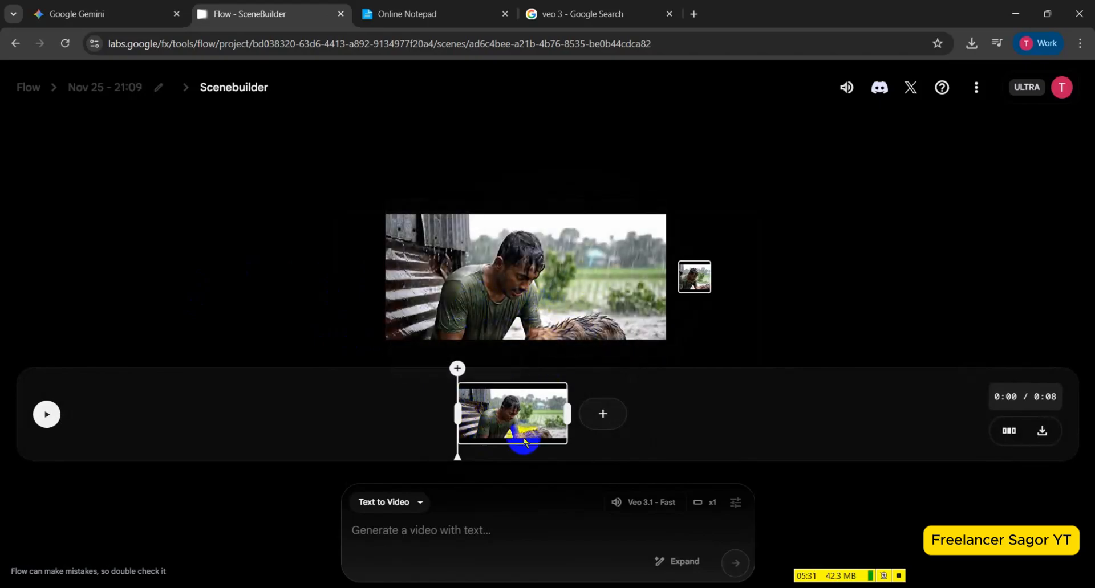
click(603, 416)
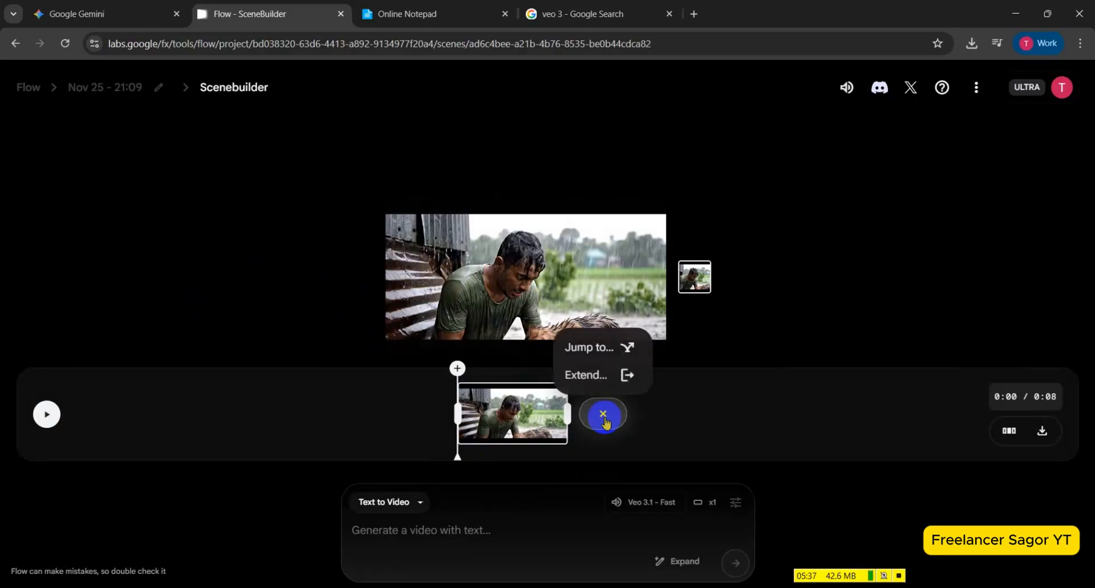
click(602, 382)
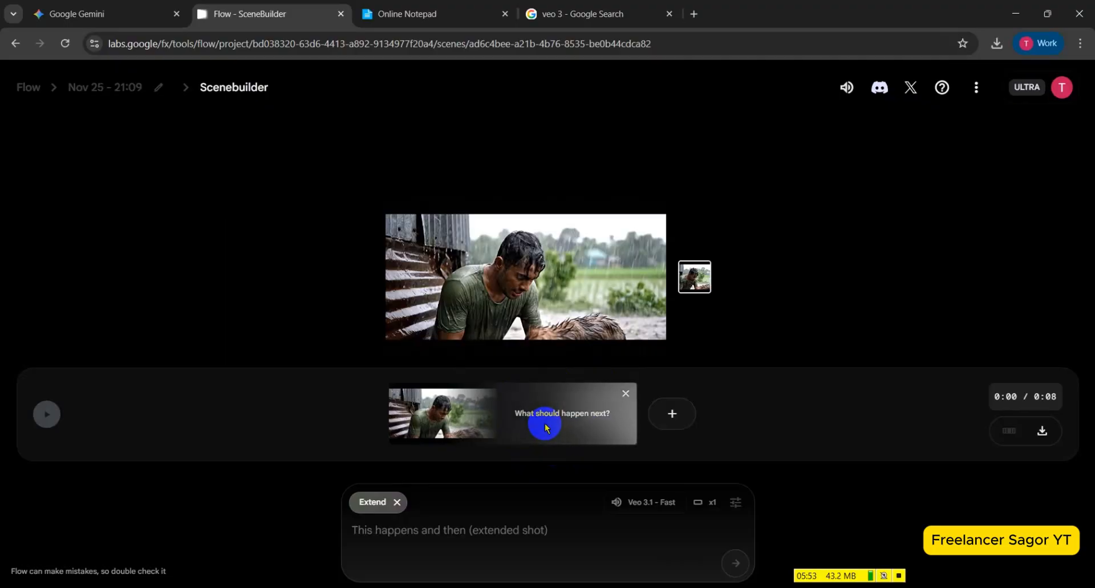
Switch to Gemini and copy the Scene 2 (The Rescue) Veo 3 prompt text.
click(145, 12)
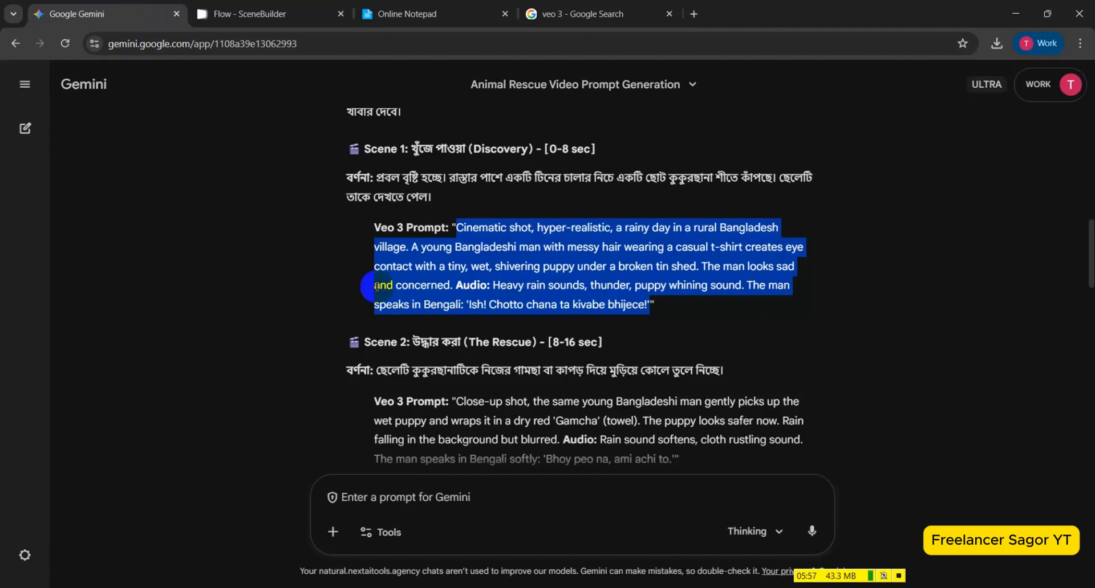
scroll(376, 286, down, 2)
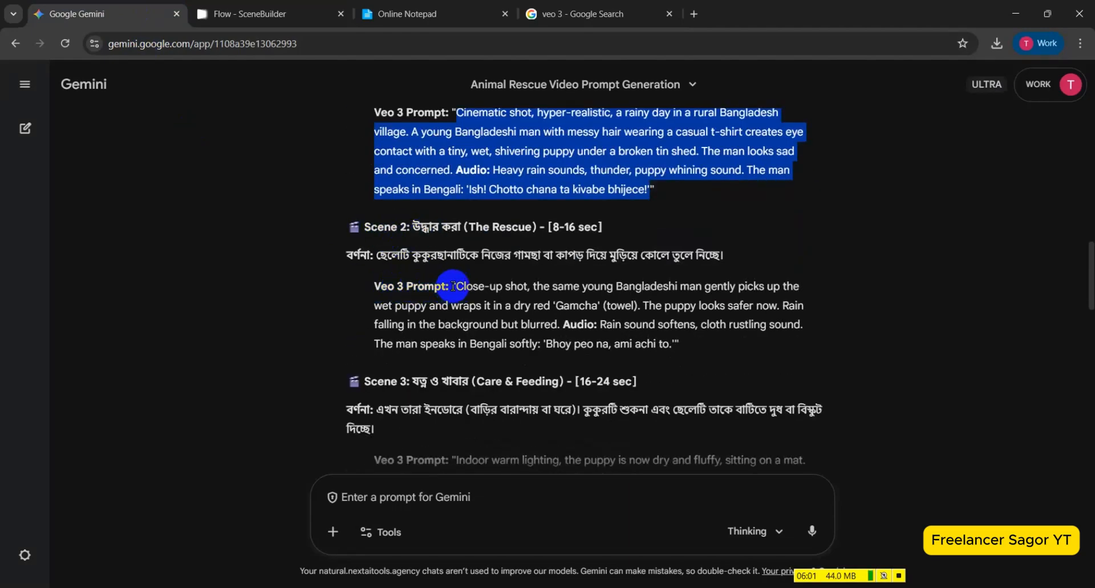
drag(454, 286, 654, 357)
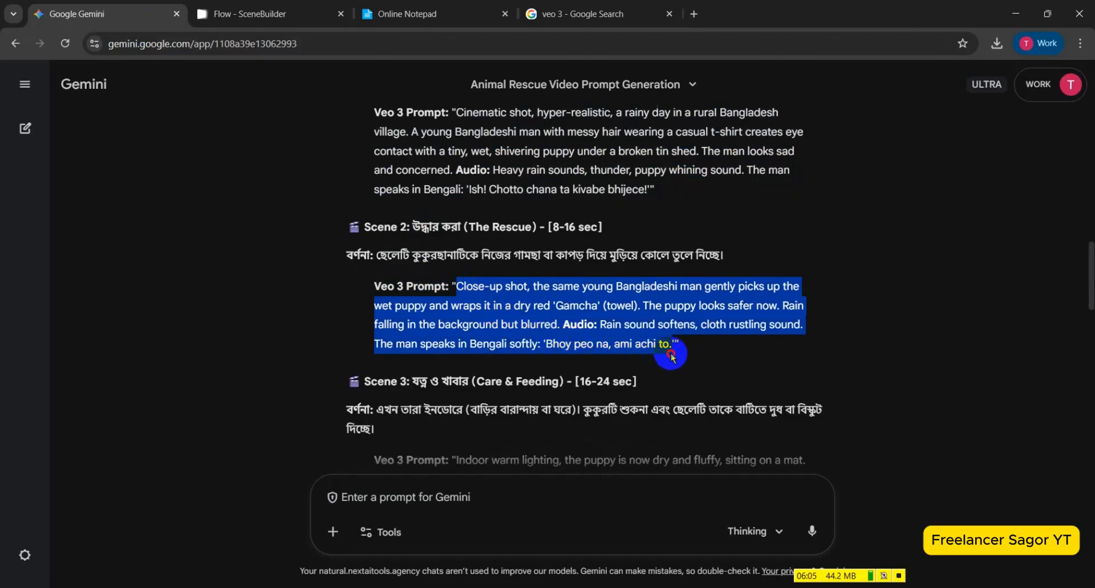
right_click(637, 341)
click(655, 354)
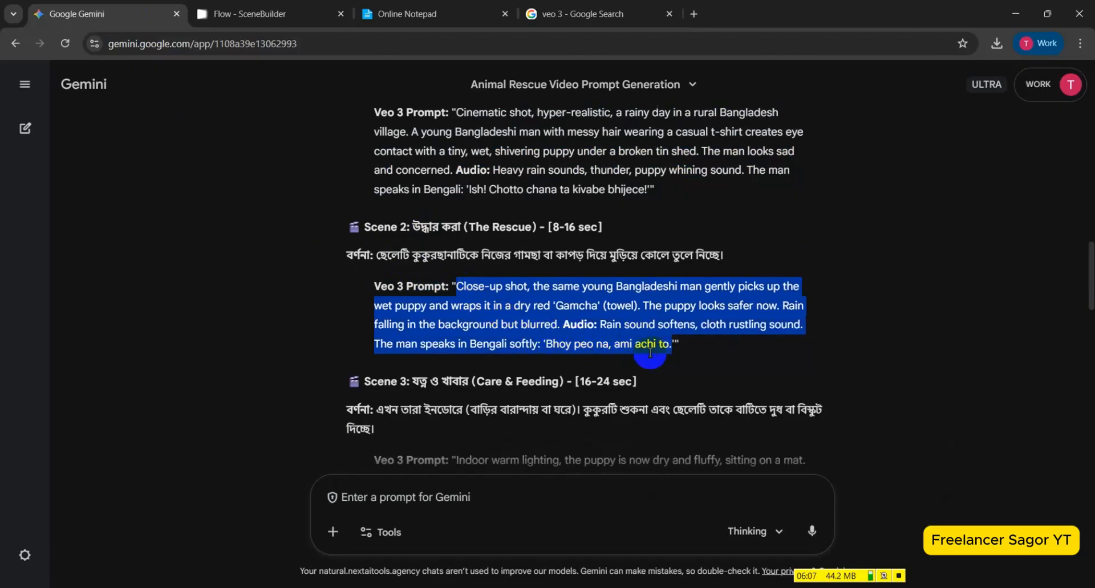
Switch back to Flow, paste the copied Scene 2 prompt as the Extend prompt and generate the extended shot.
click(289, 8)
click(445, 533)
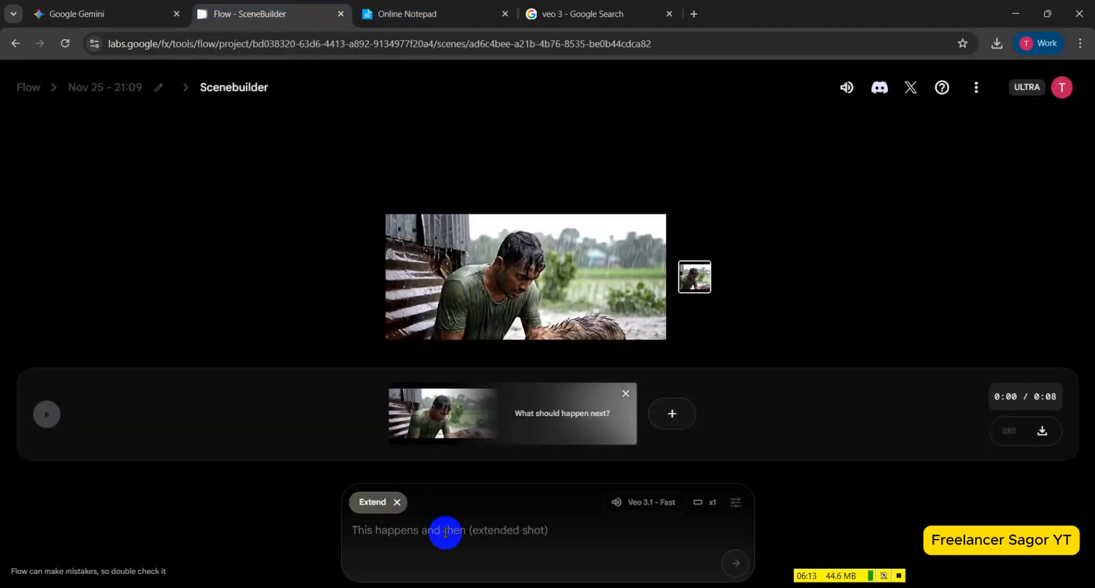
key(ctrl+v)
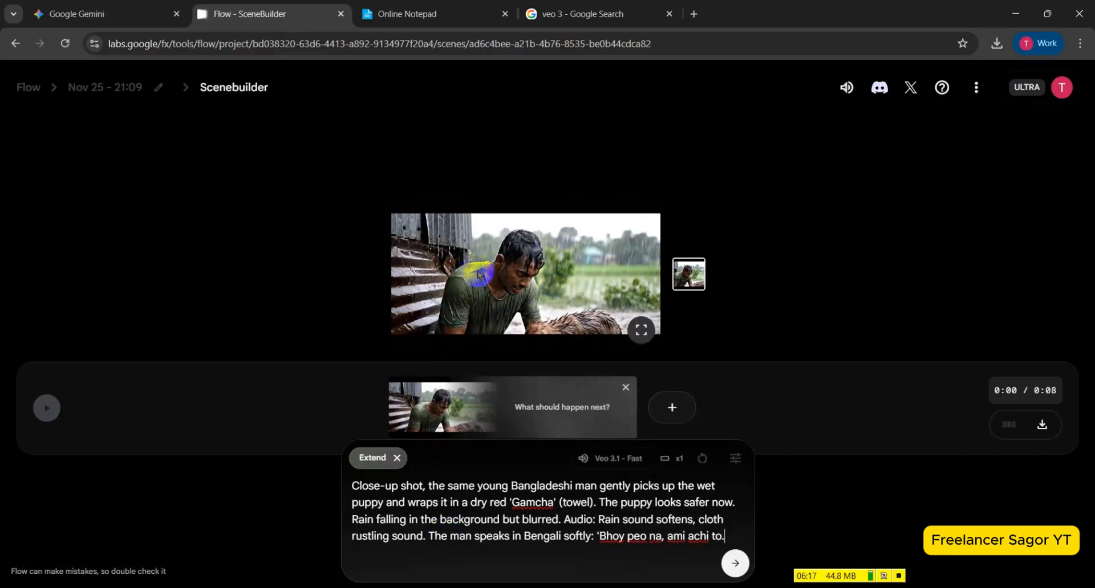
click(736, 565)
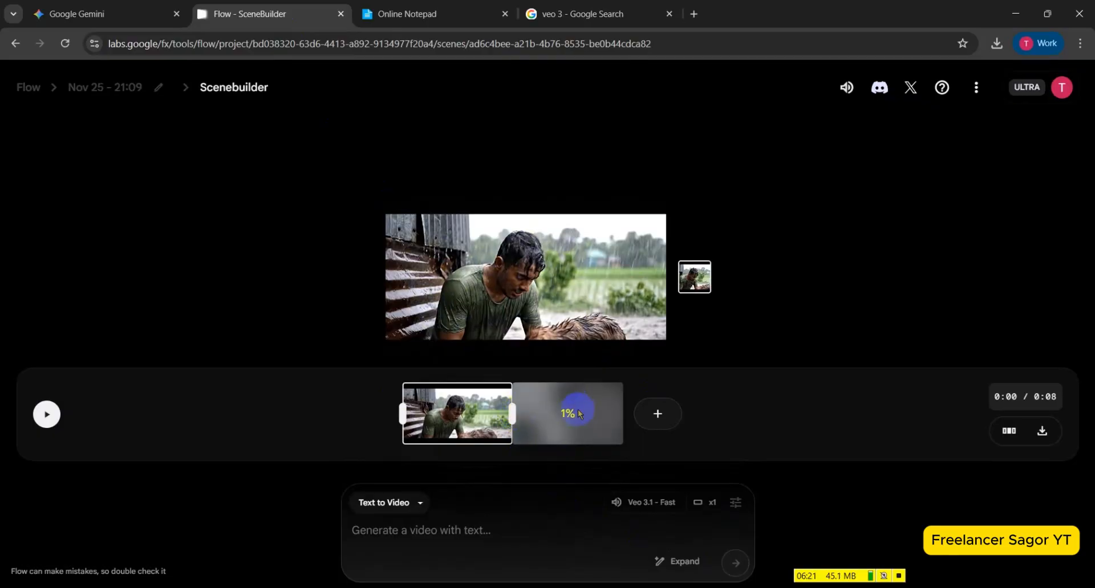
click(484, 244)
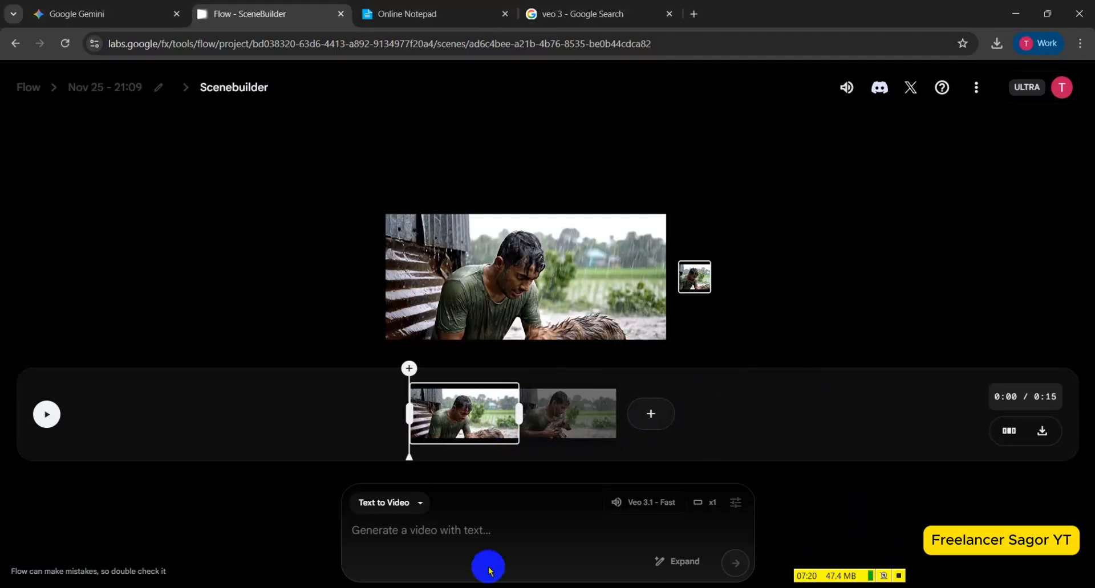
Play the timeline from the start of the Scene 2 clip to check the extended shot and its audio.
click(575, 418)
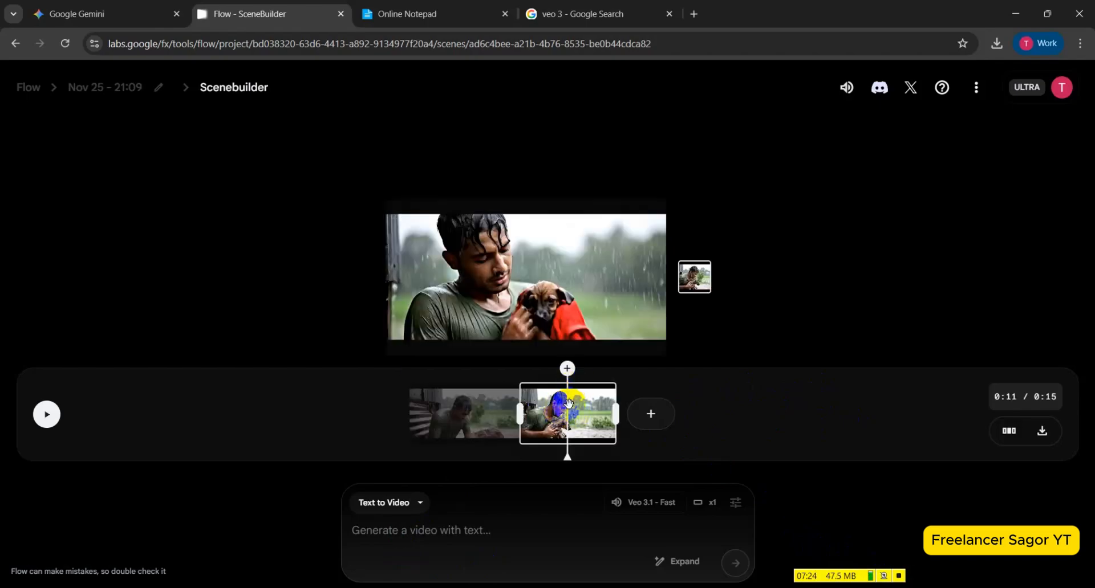
drag(566, 405, 522, 399)
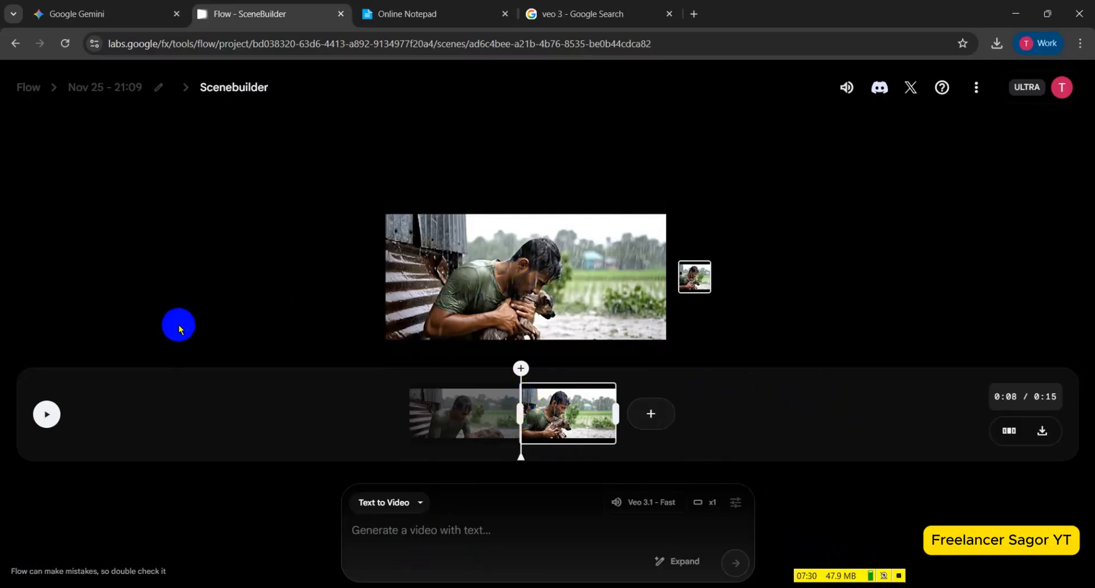
click(48, 416)
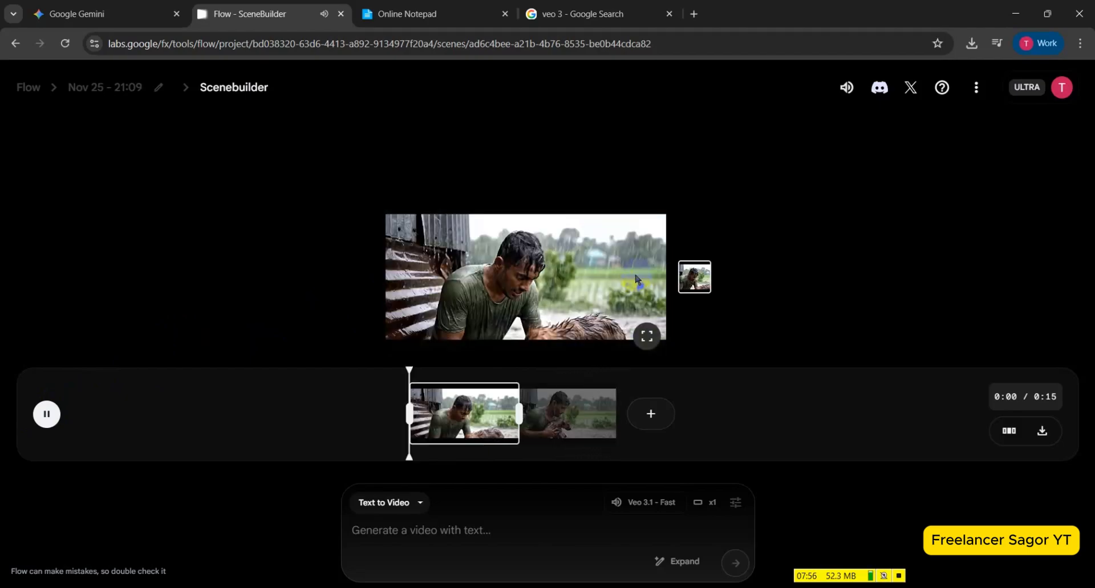
click(47, 414)
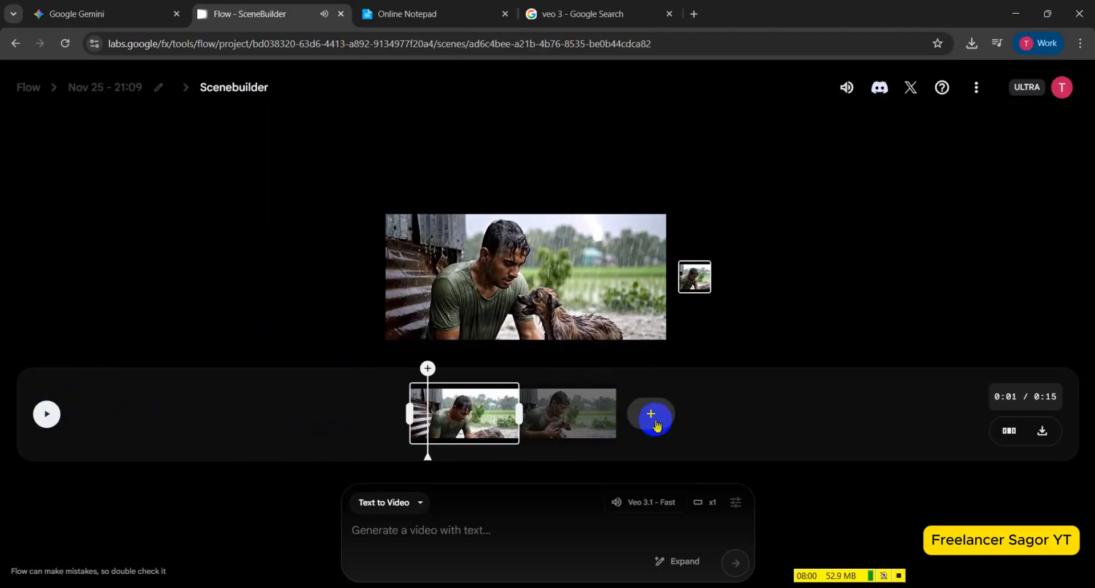
Select the Scene 2 clip on the timeline and start an Extend shot after it.
click(614, 415)
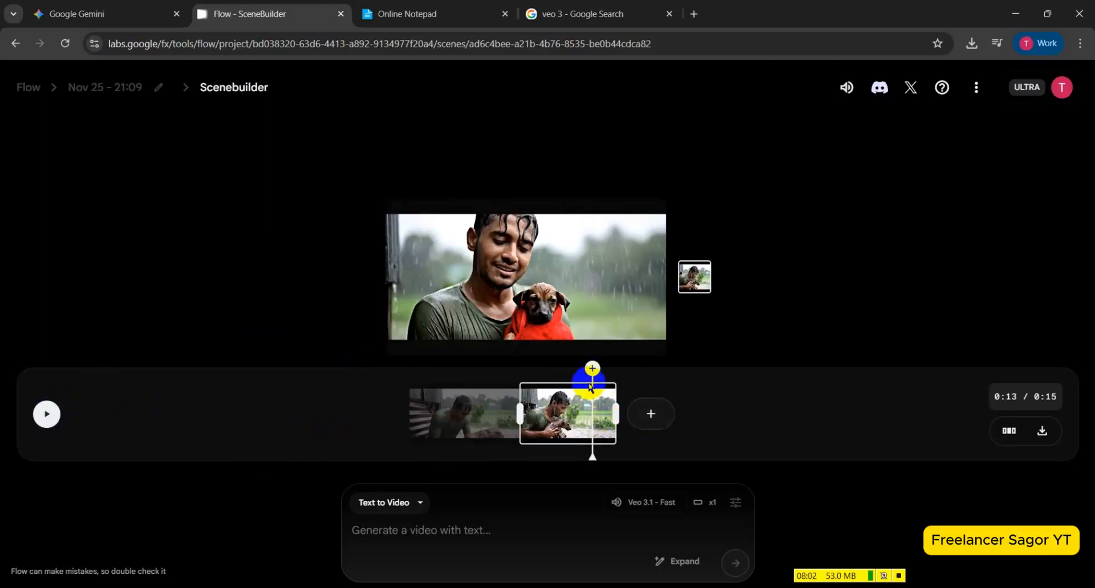
click(651, 414)
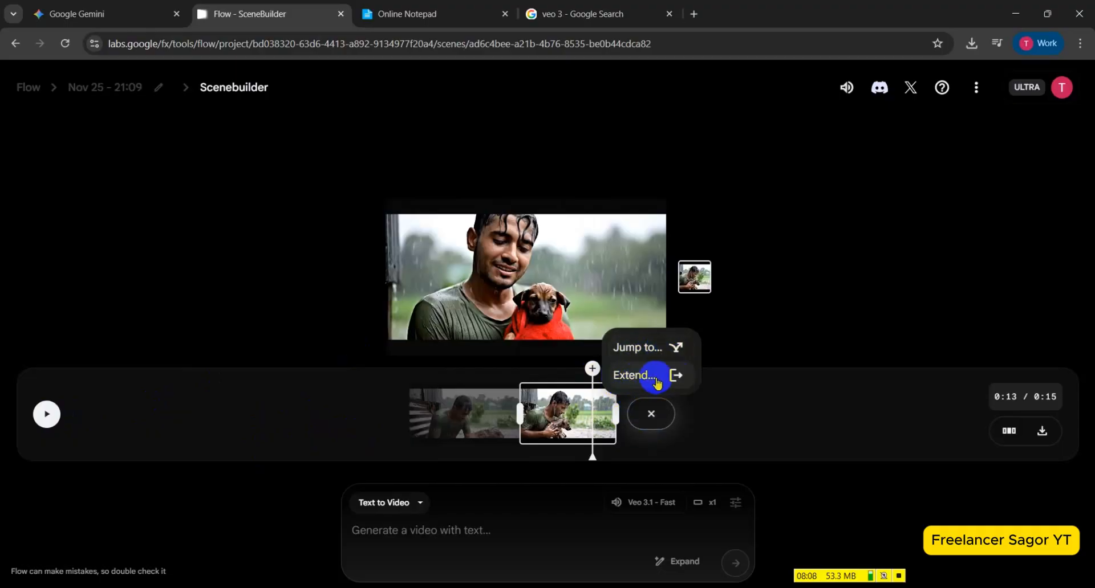
click(656, 379)
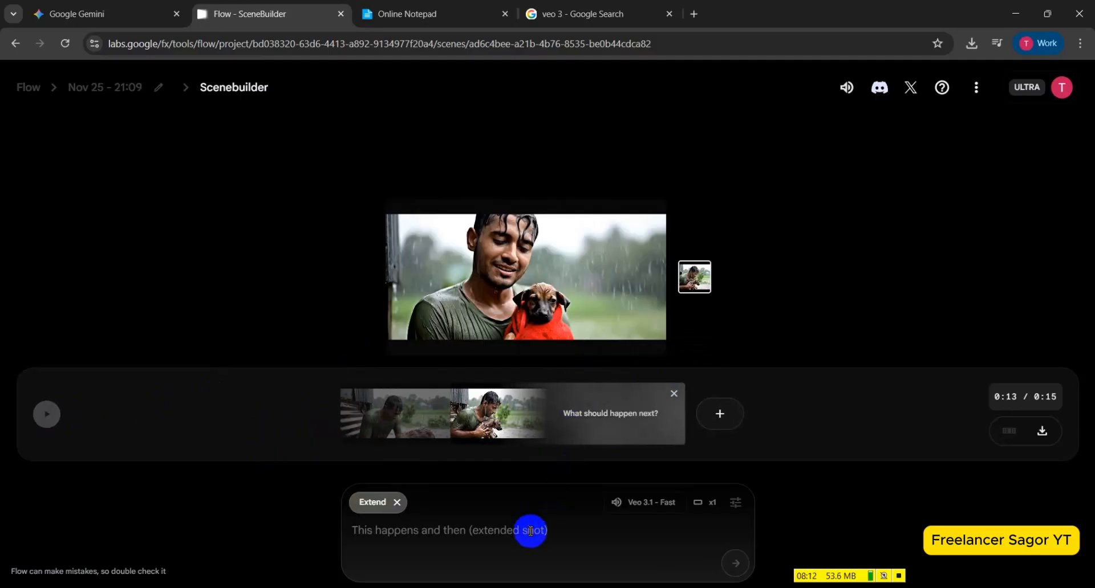
Switch to Gemini and copy the complete Scene 3 (Care & Feeding) Veo 3 prompt text.
click(153, 12)
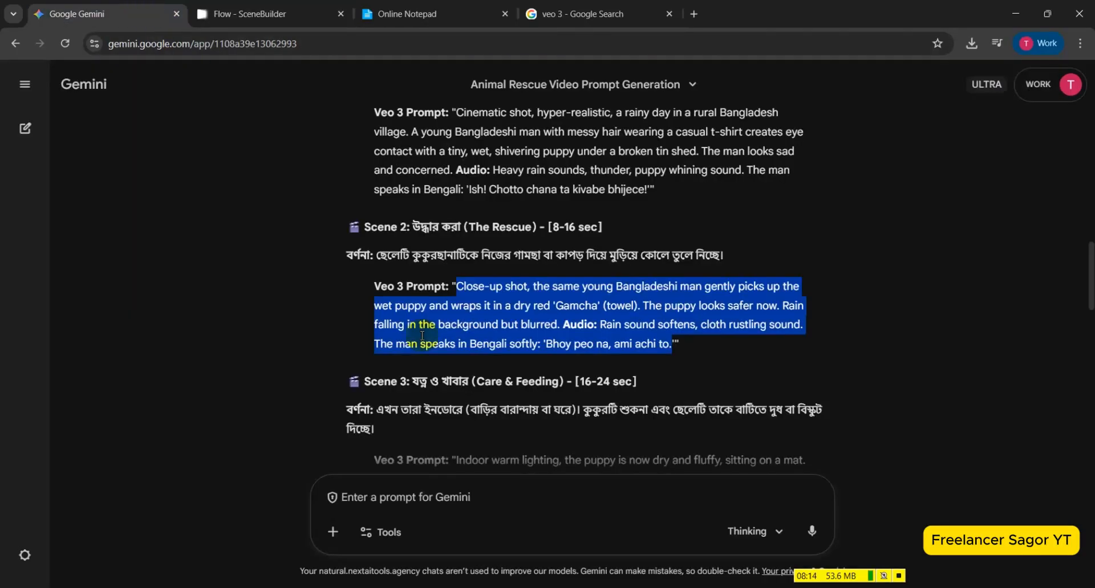
scroll(456, 364, down, 2)
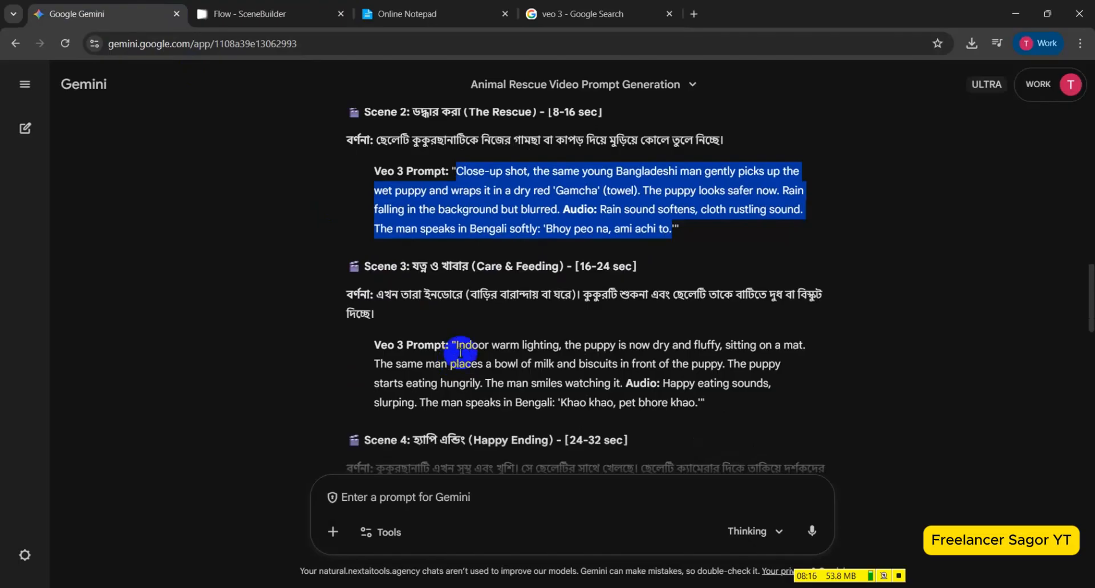
scroll(460, 353, down, 2)
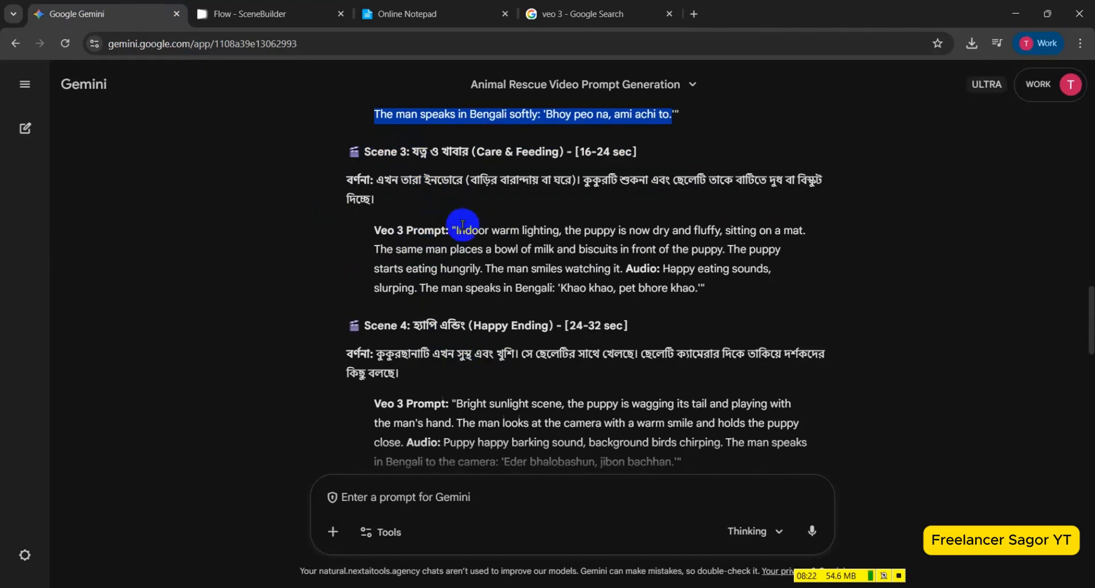
drag(456, 230, 690, 288)
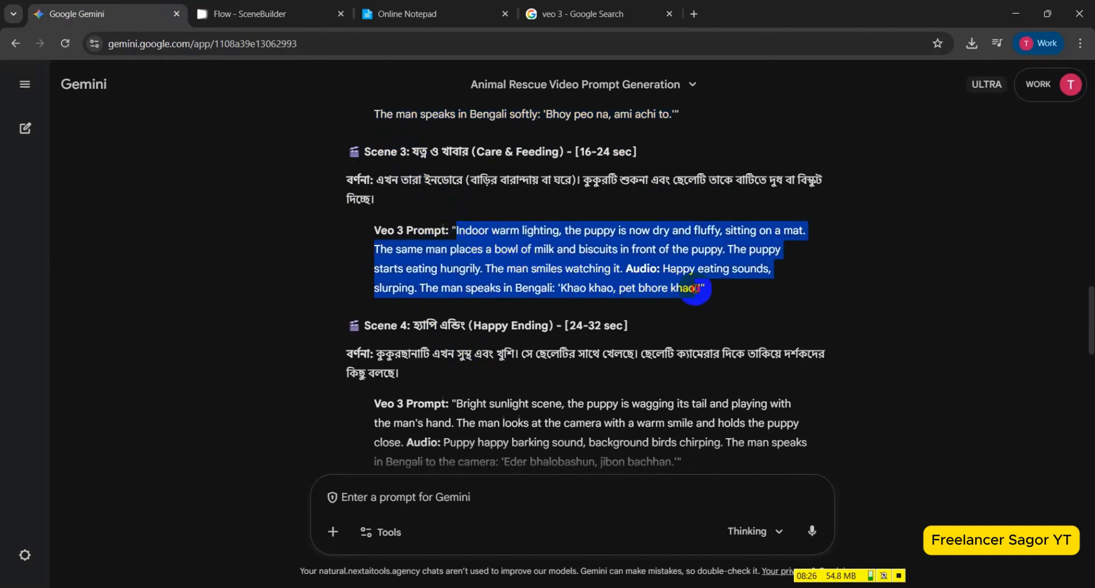
right_click(696, 291)
click(798, 249)
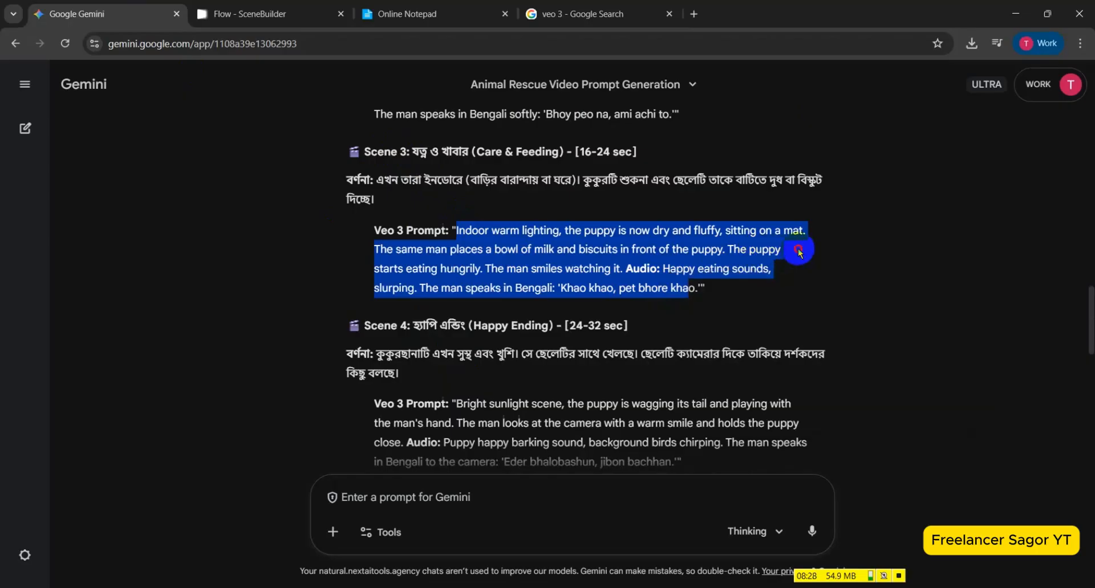
click(716, 303)
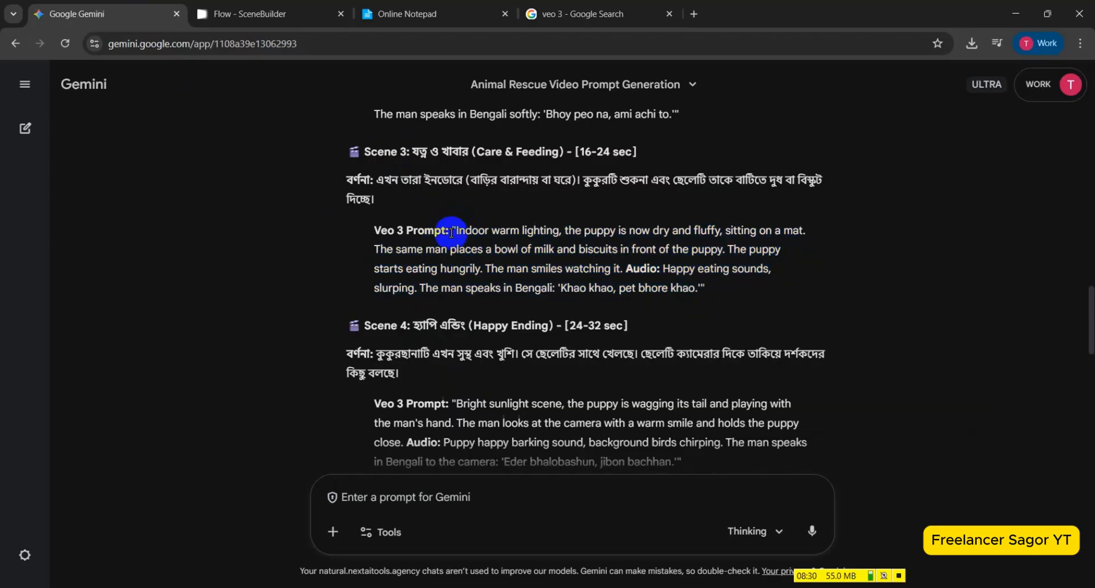
drag(457, 230, 664, 287)
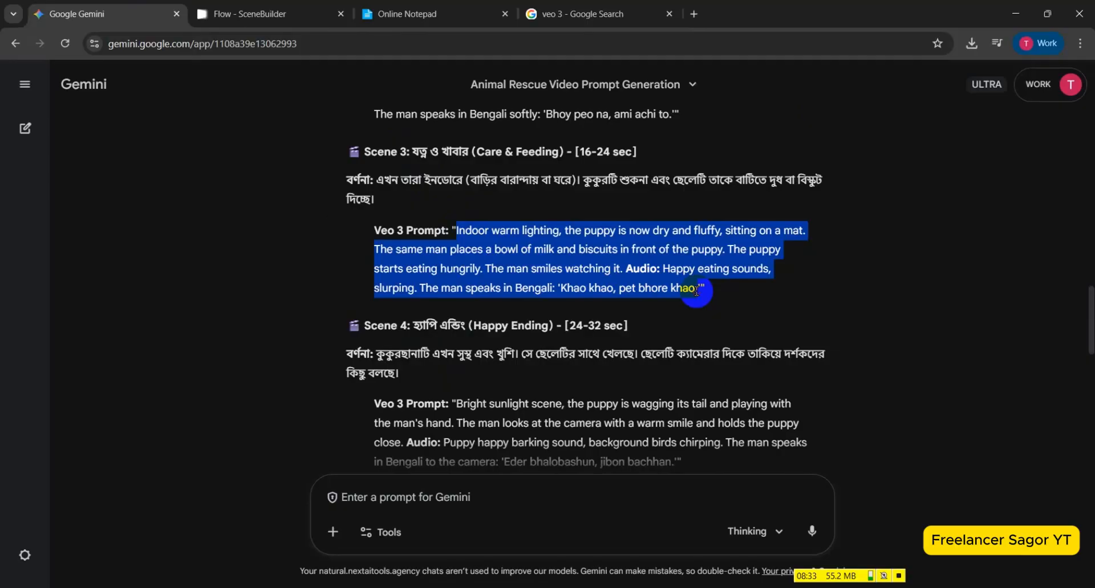
right_click(665, 257)
click(683, 268)
Switch back to Flow, paste the copied Scene 3 prompt as the Extend prompt and generate the extended shot.
click(198, 5)
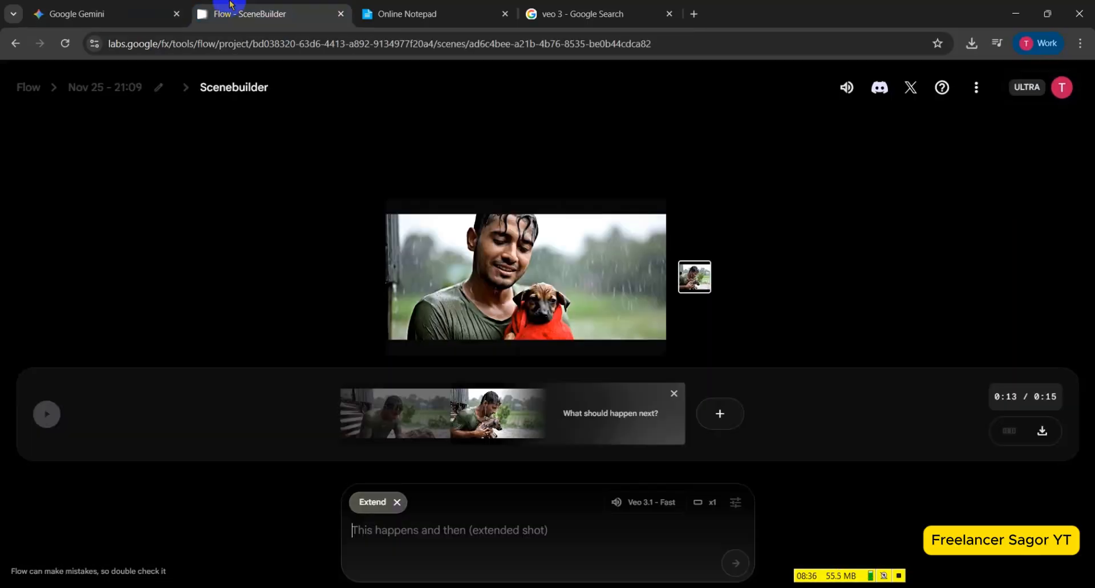
click(464, 532)
key(ctrl+v)
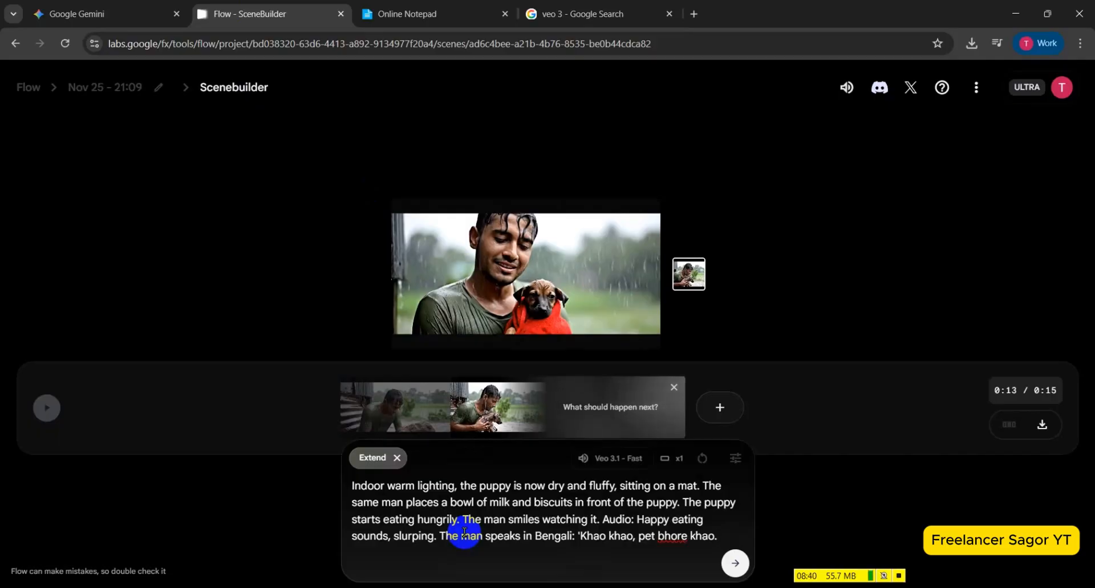
click(734, 564)
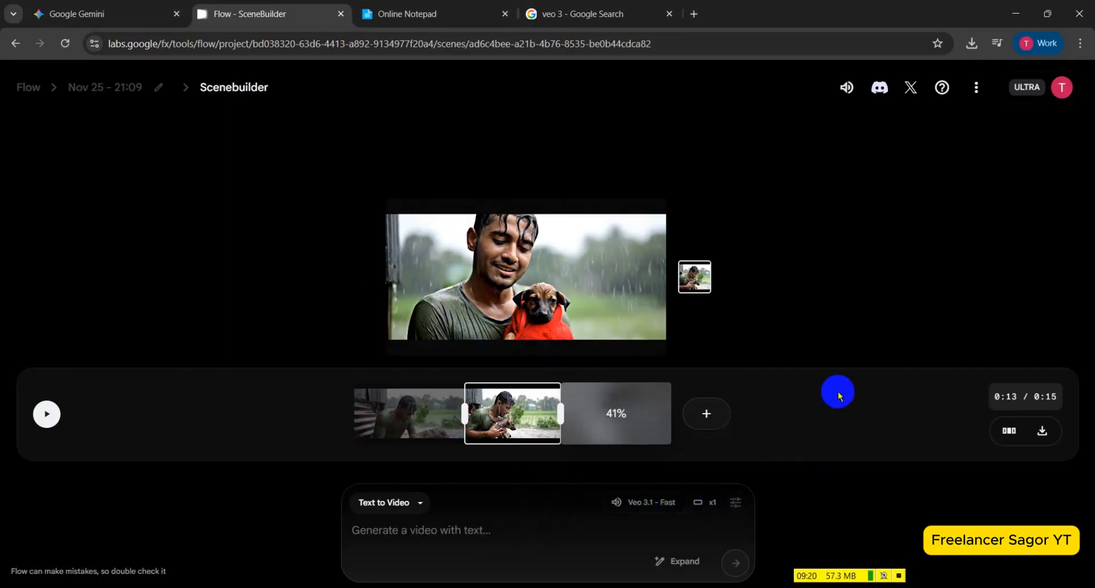
Check the remaining AI credits in the account details and close them.
click(1062, 93)
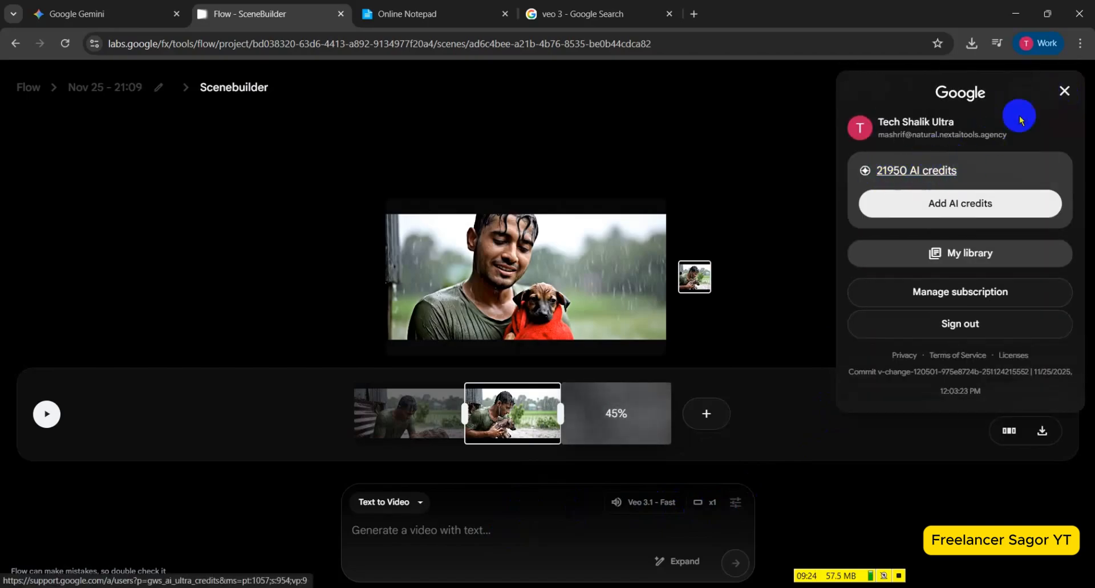
click(1062, 91)
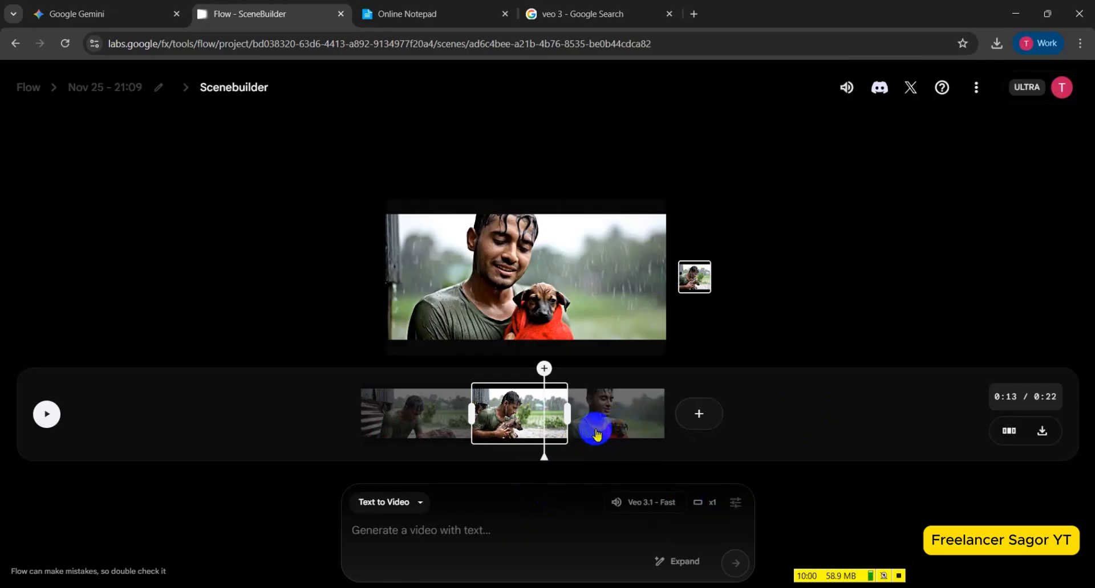
Preview the Scene 3 clip, then return to the timeline's beginning and play the whole three-clip sequence.
click(596, 434)
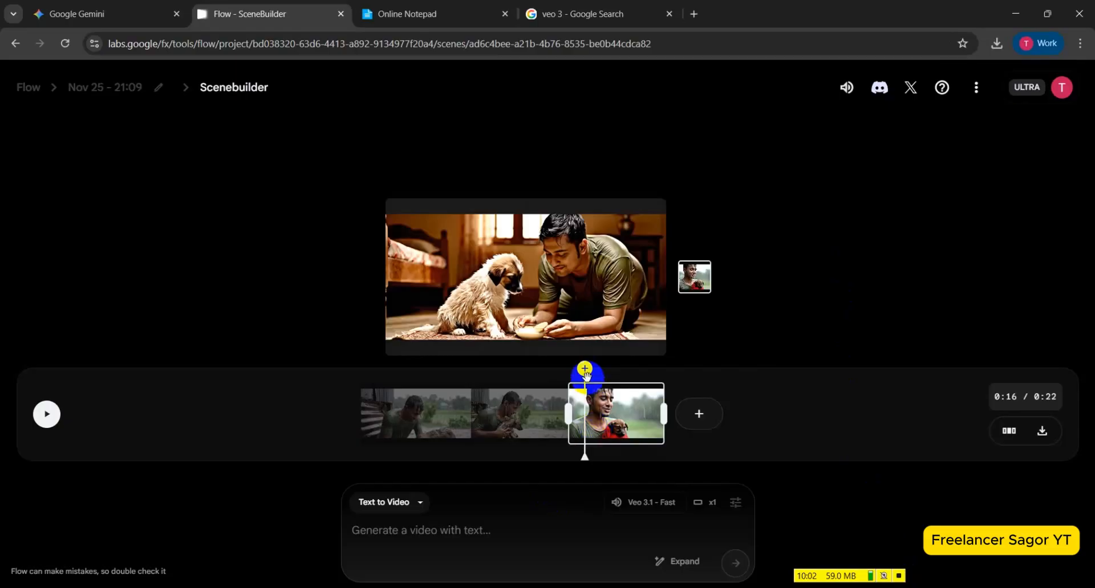
drag(584, 407, 412, 407)
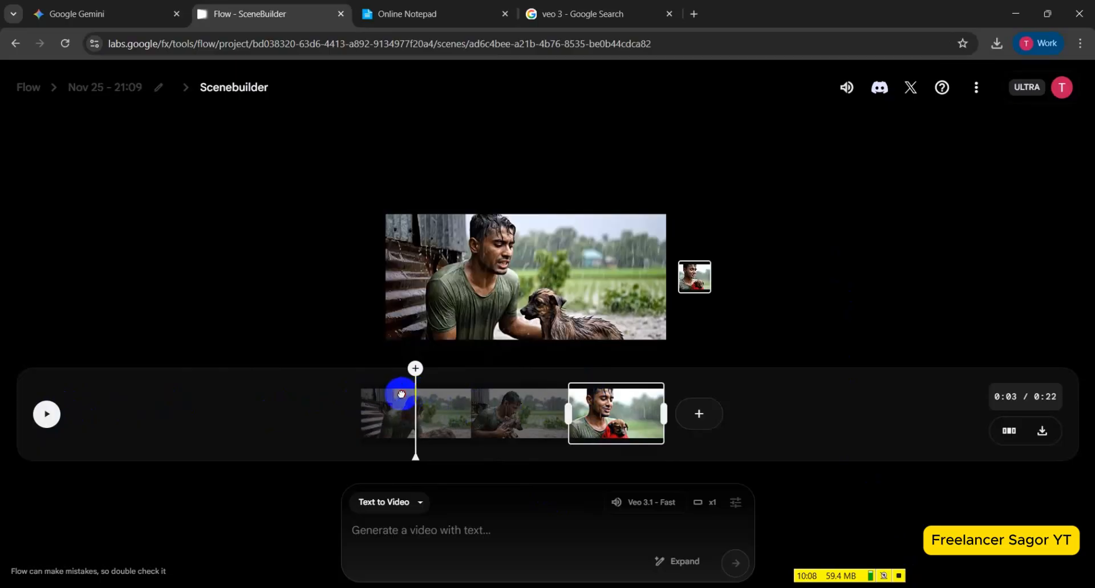
drag(401, 394, 337, 395)
click(47, 414)
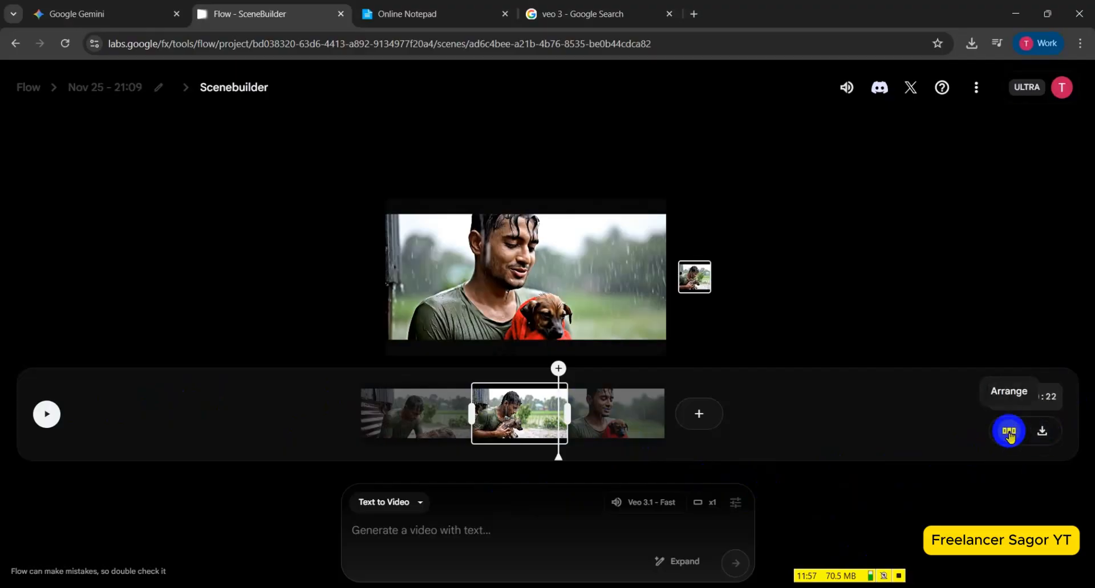
Export and download the combined three-clip scene, and play the downloaded video in a maximized Media Player window.
click(1042, 434)
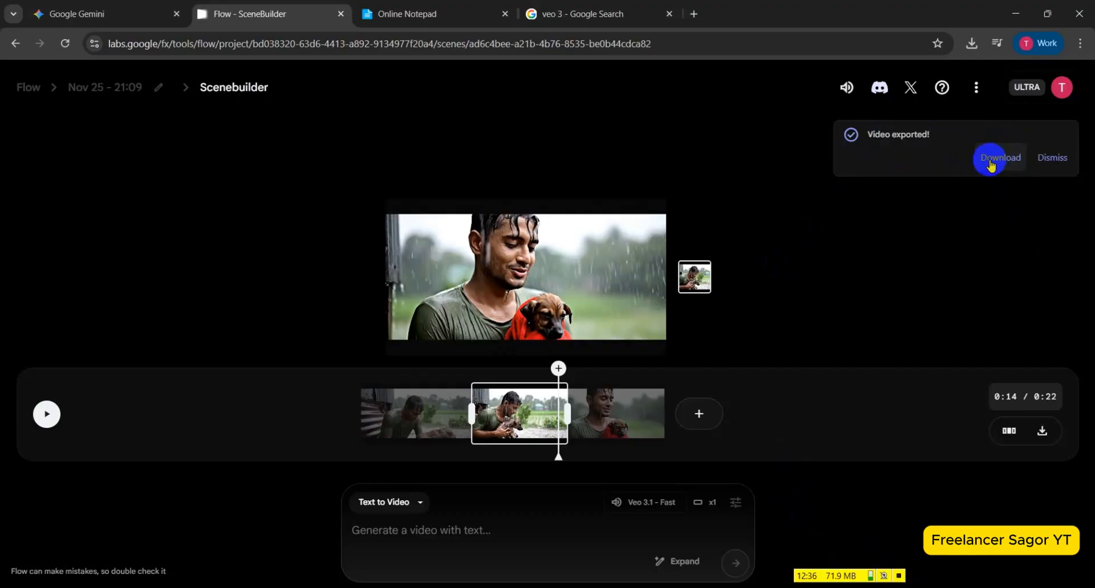
click(991, 163)
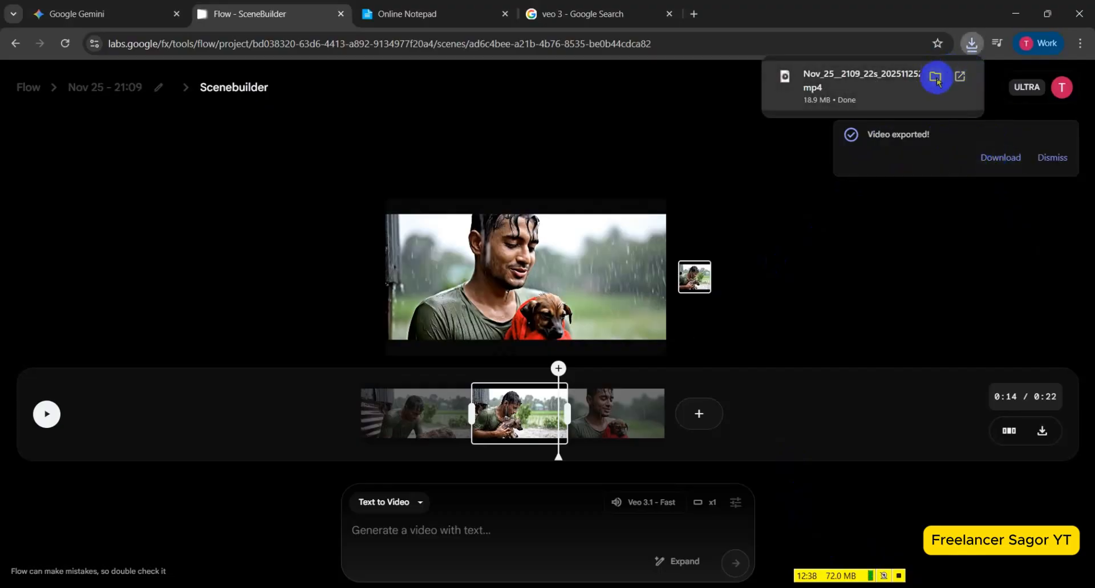
click(888, 79)
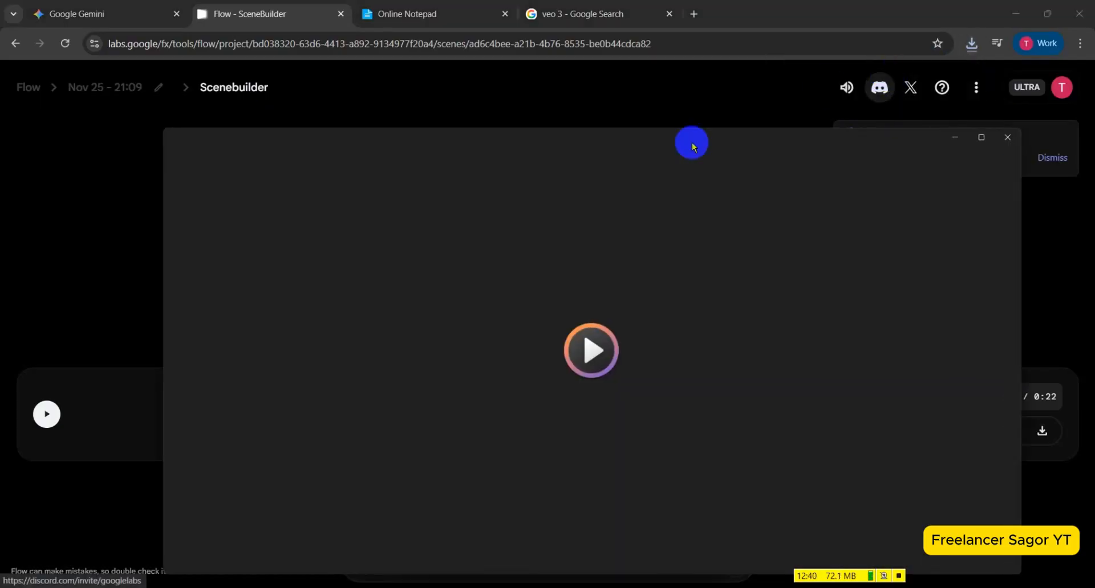
click(980, 144)
click(782, 207)
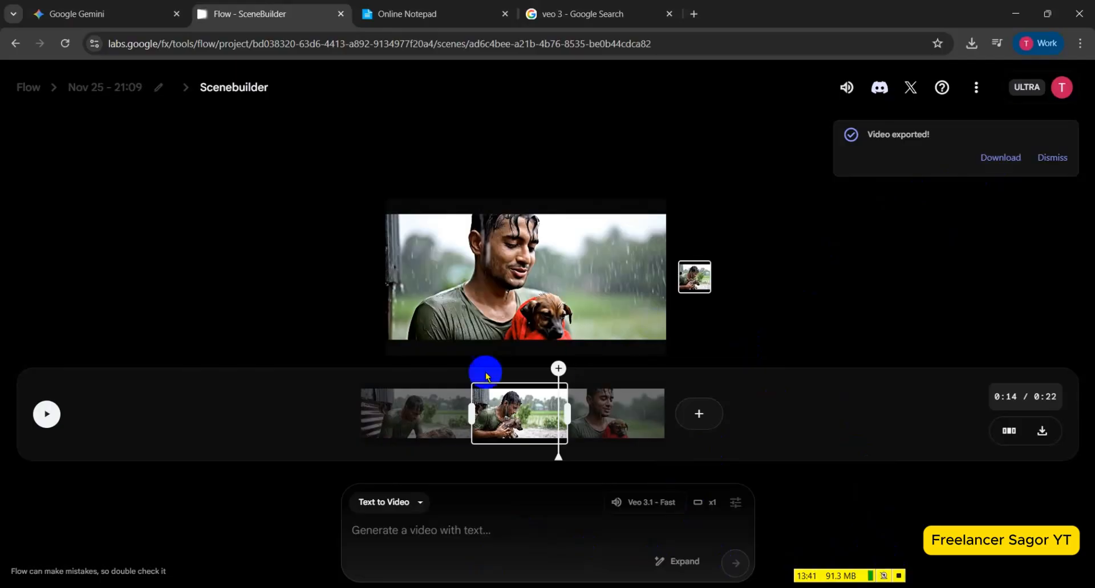
Dismiss the export notification and return to the project's video list.
click(544, 375)
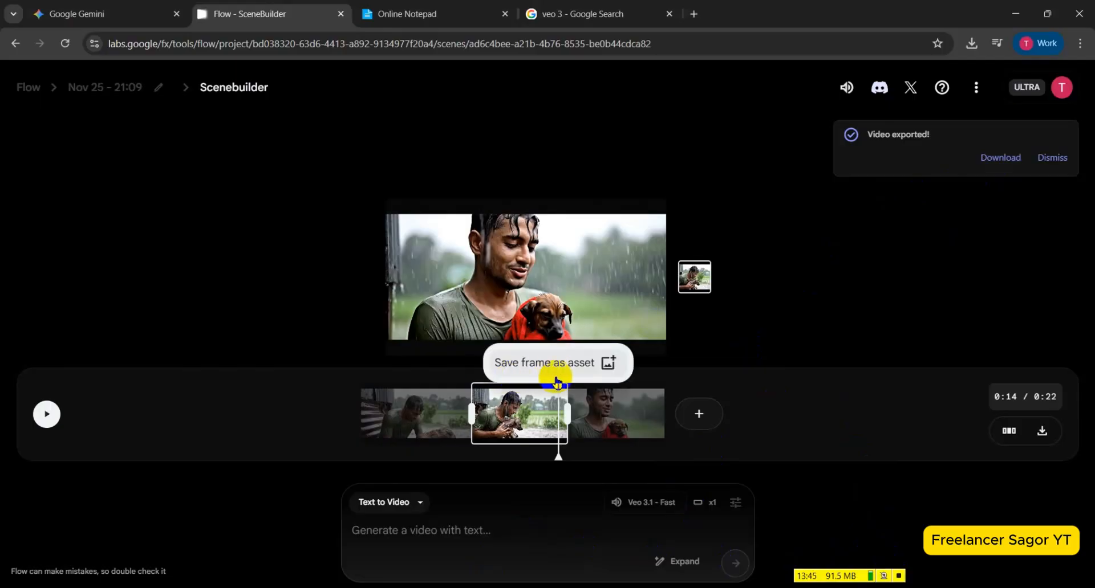
click(1051, 158)
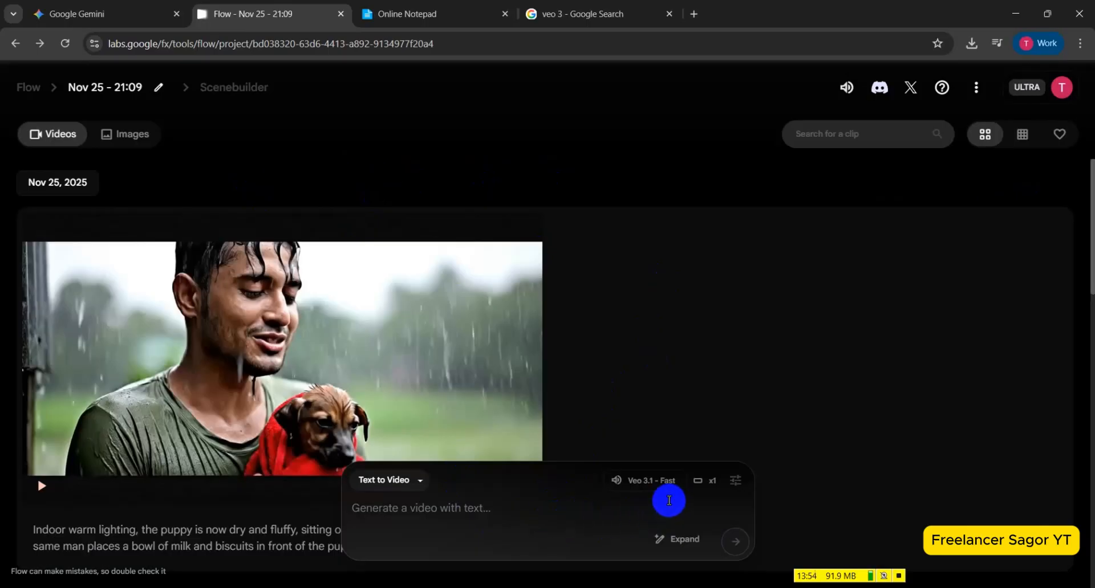
Set the aspect ratio for new video generations to Portrait (9:16).
click(736, 483)
click(515, 370)
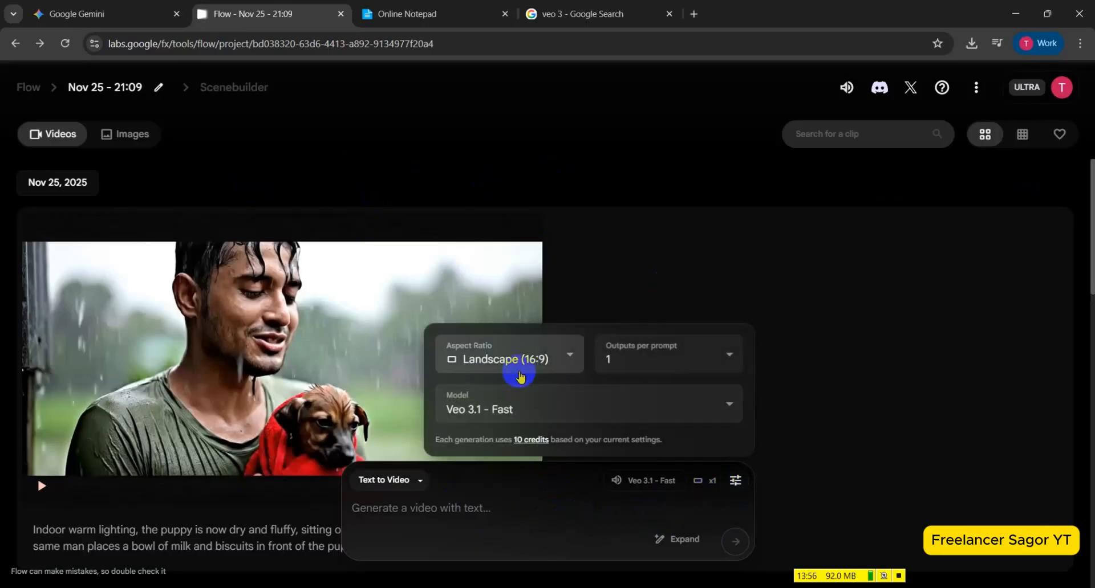
click(499, 311)
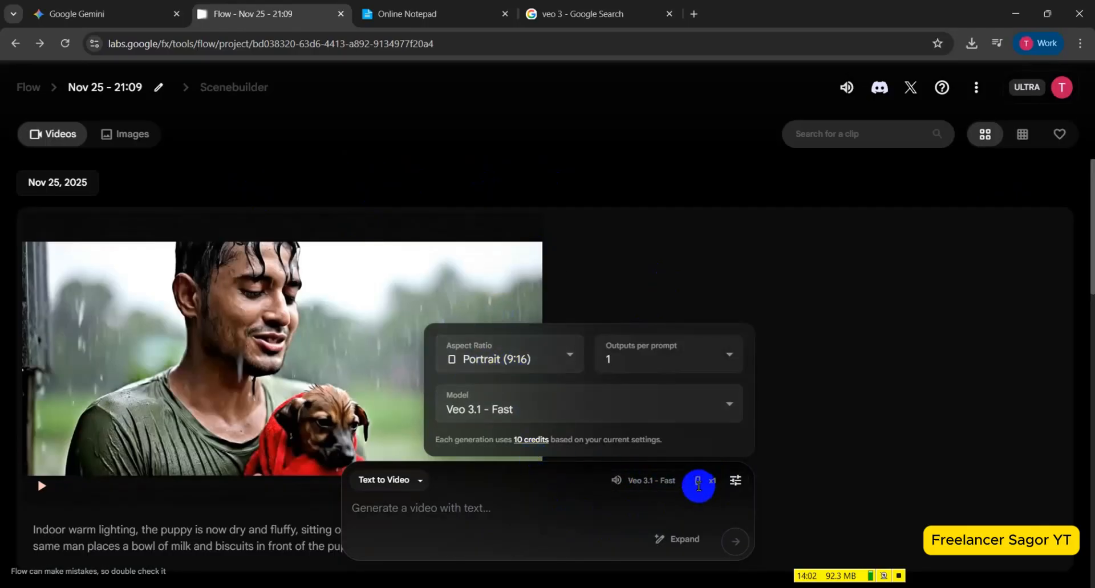
Paste the "Indoor warm lighting" puppy prompt from the clipboard history as the Text to Video prompt and generate the clip.
click(477, 508)
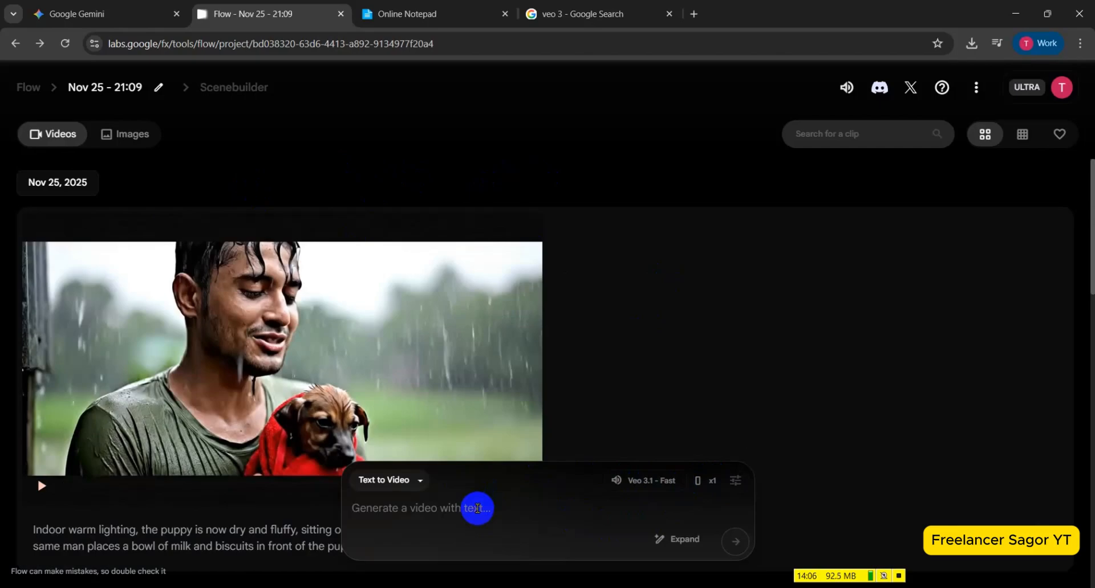
key(super+v)
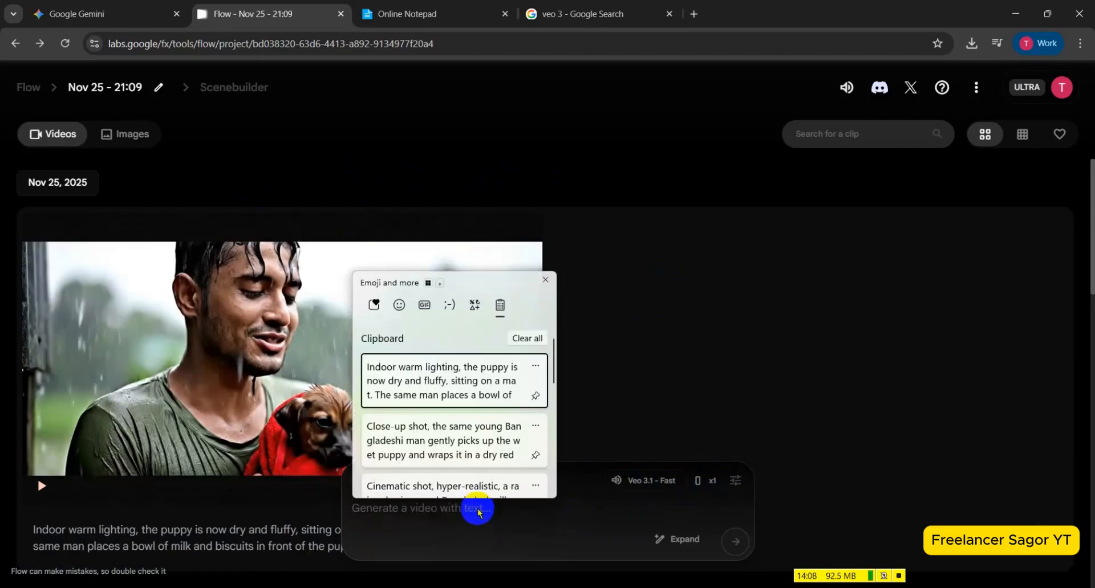
click(504, 388)
click(734, 540)
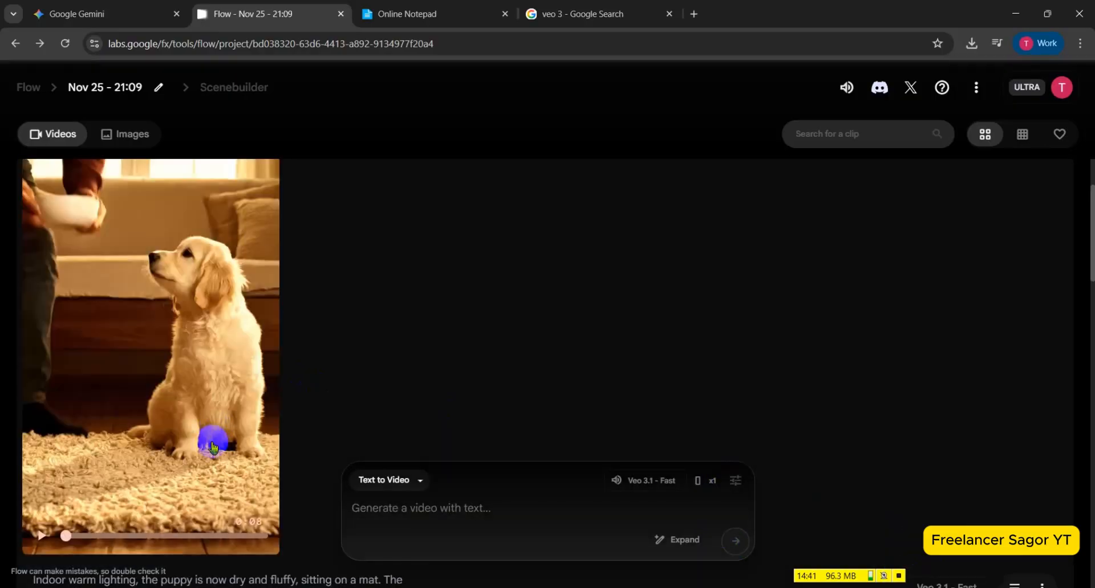
Preview the new portrait puppy clip and compare it with the earlier landscape clip in the project.
scroll(158, 427, up, 1)
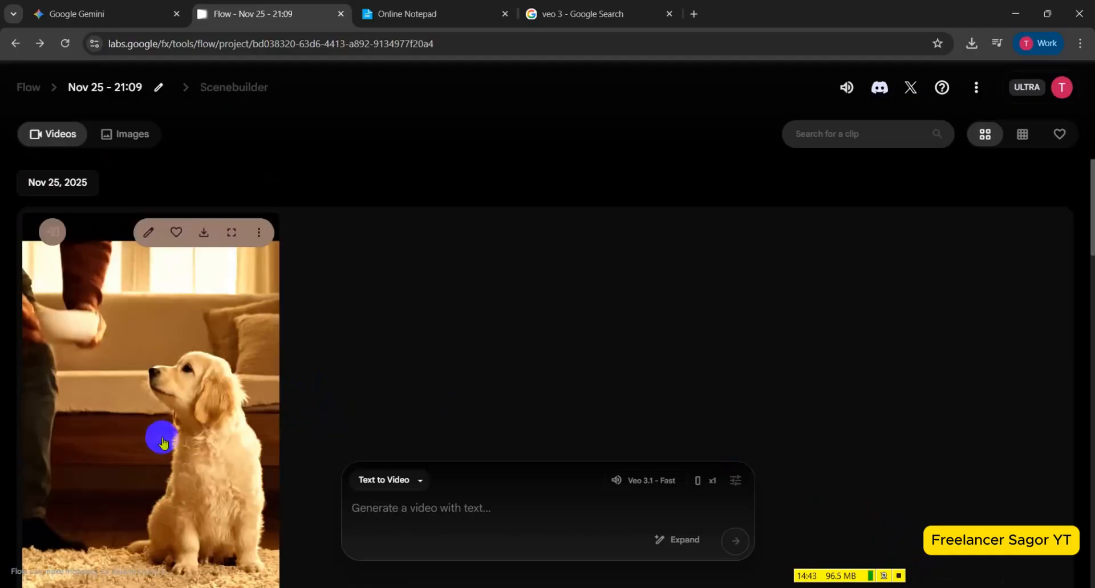
scroll(158, 428, down, 2)
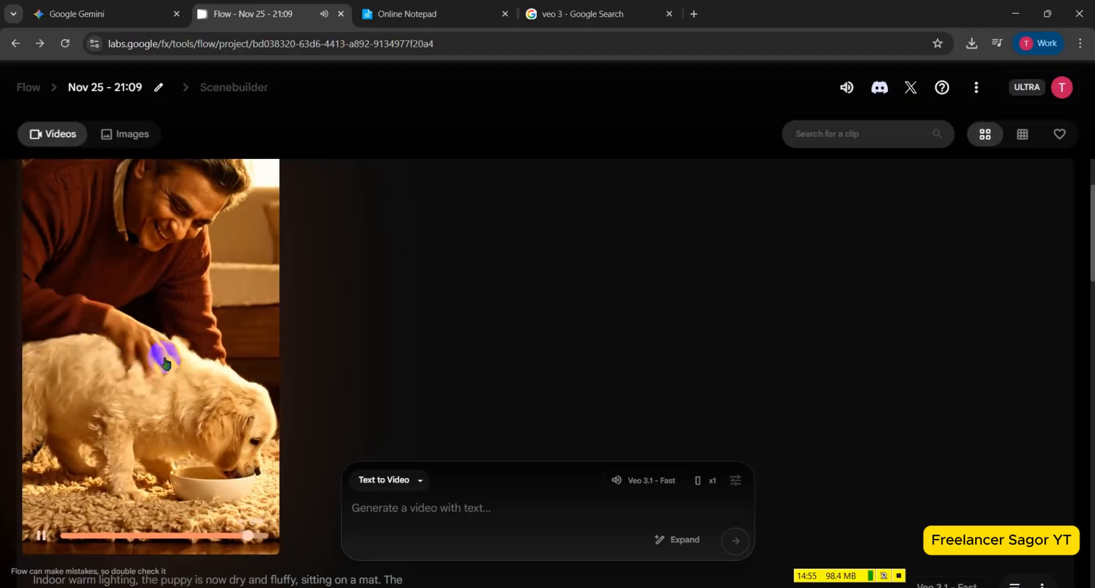
scroll(165, 362, down, 8)
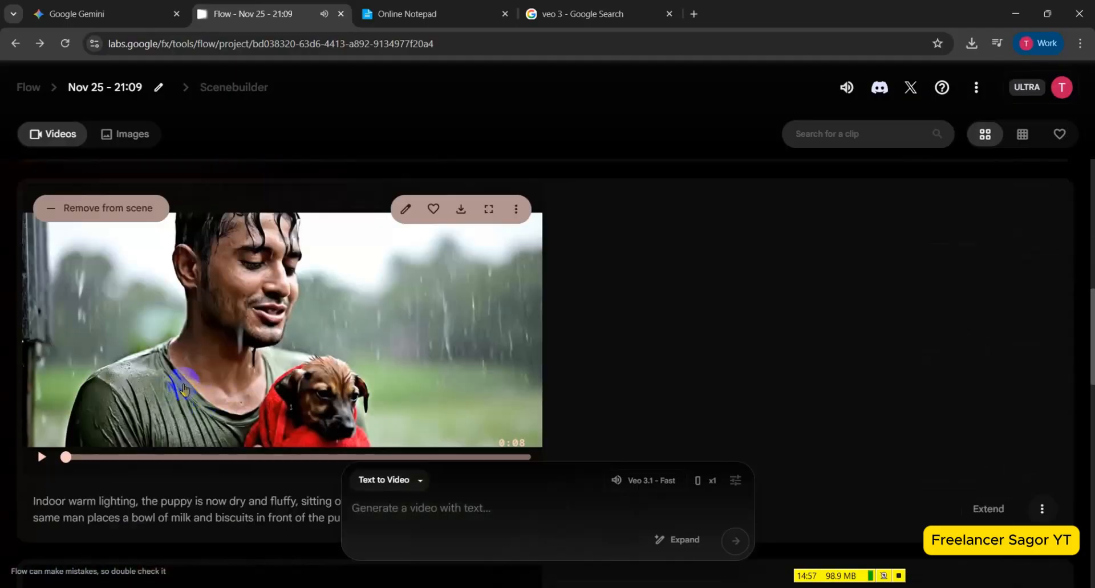
scroll(236, 379, up, 10)
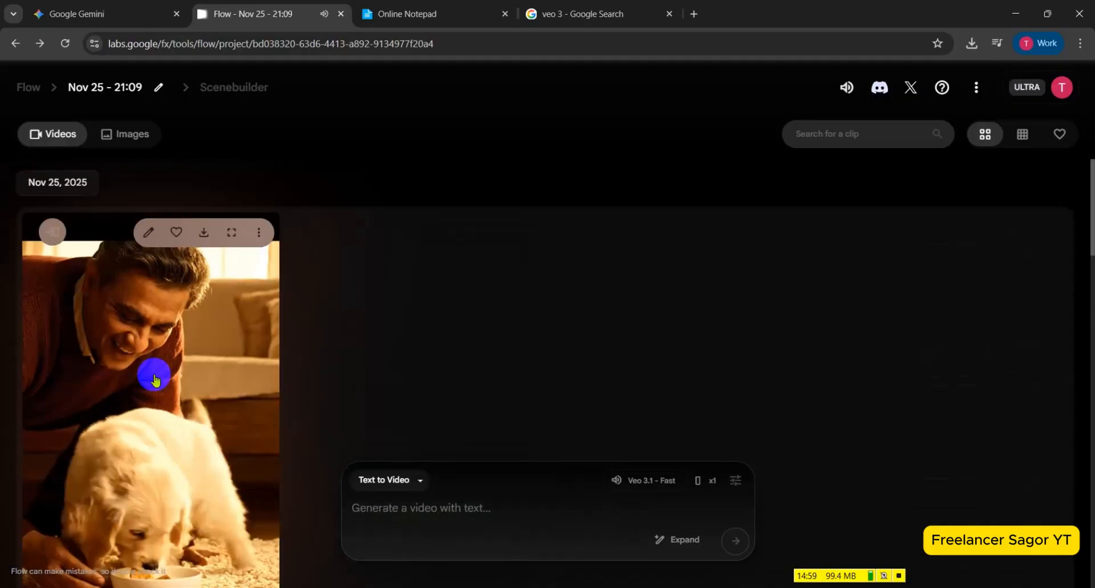
scroll(179, 387, down, 2)
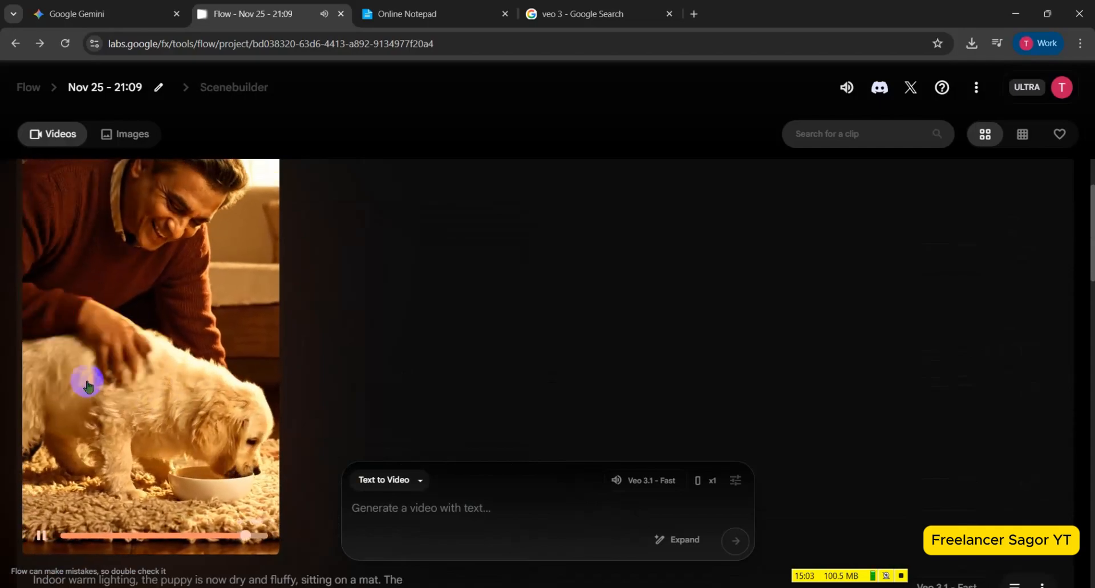
scroll(136, 393, up, 2)
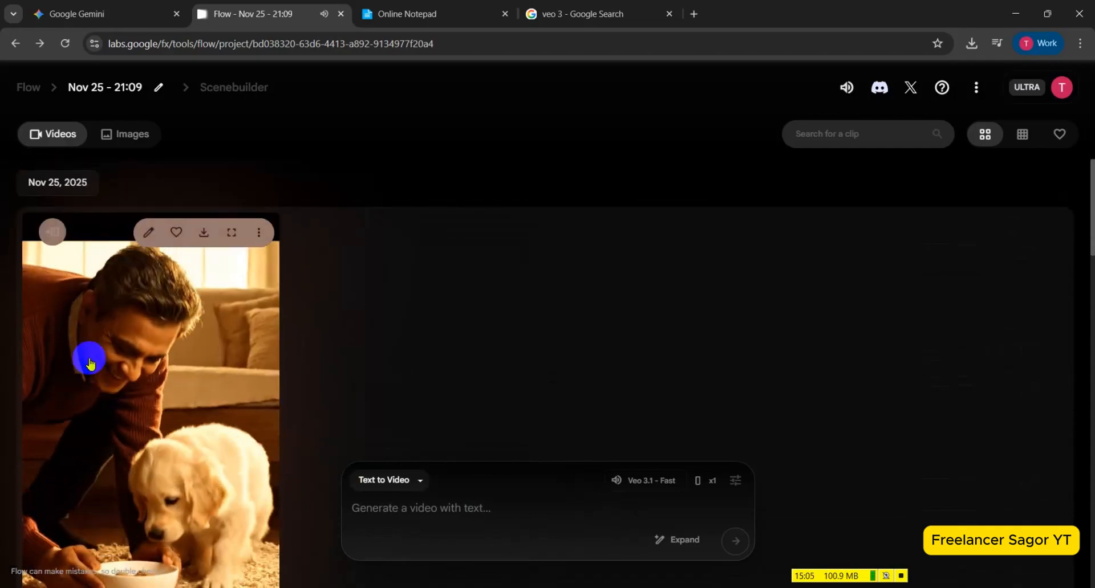
Download the portrait puppy clip at Original size (720p) and play the downloaded file in Media Player.
click(203, 234)
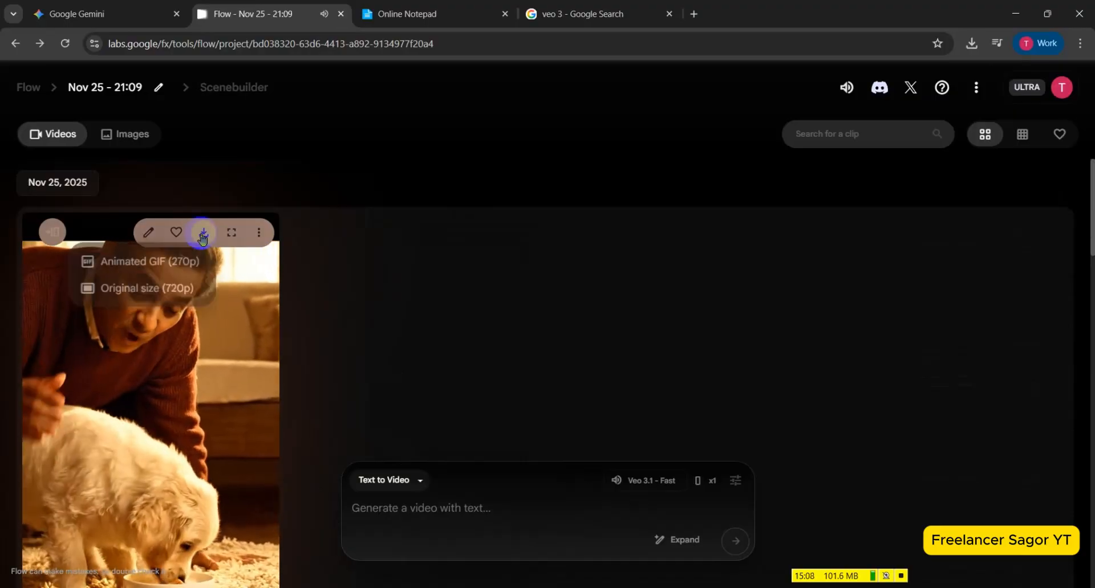
click(165, 295)
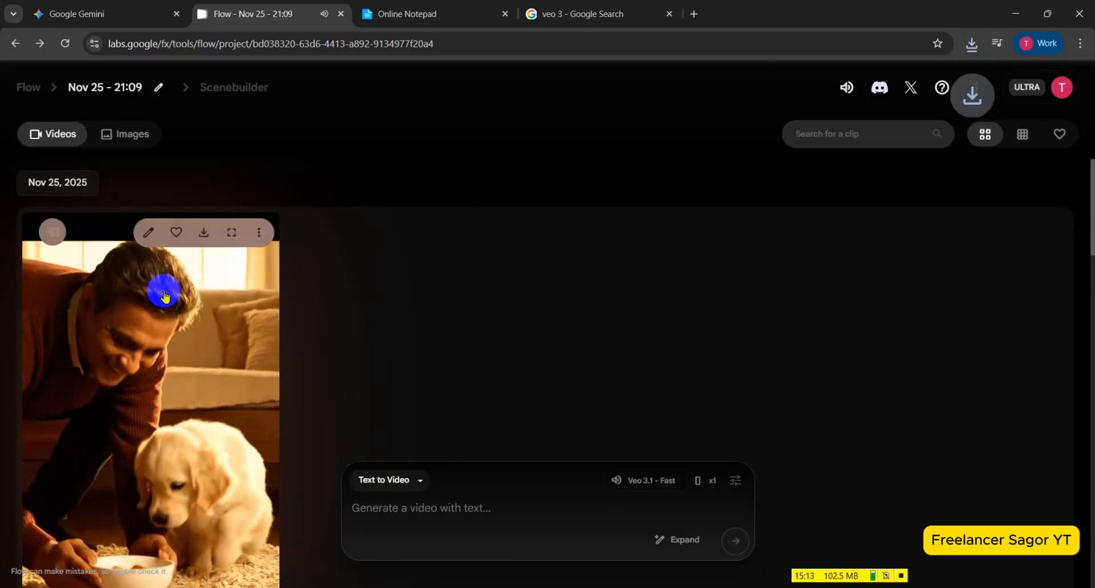
click(868, 80)
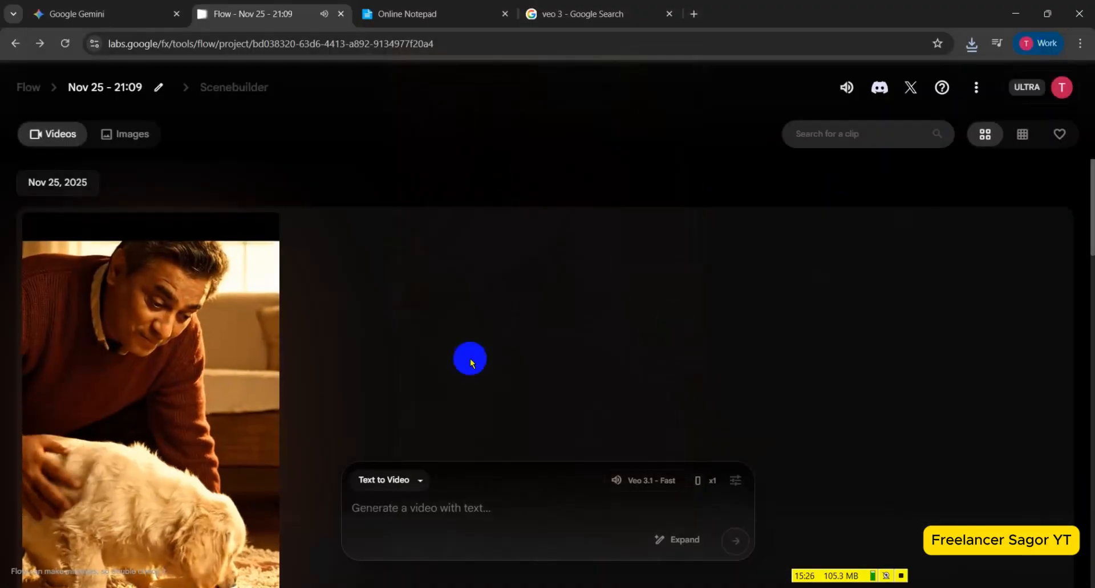
mouse_move(183, 379)
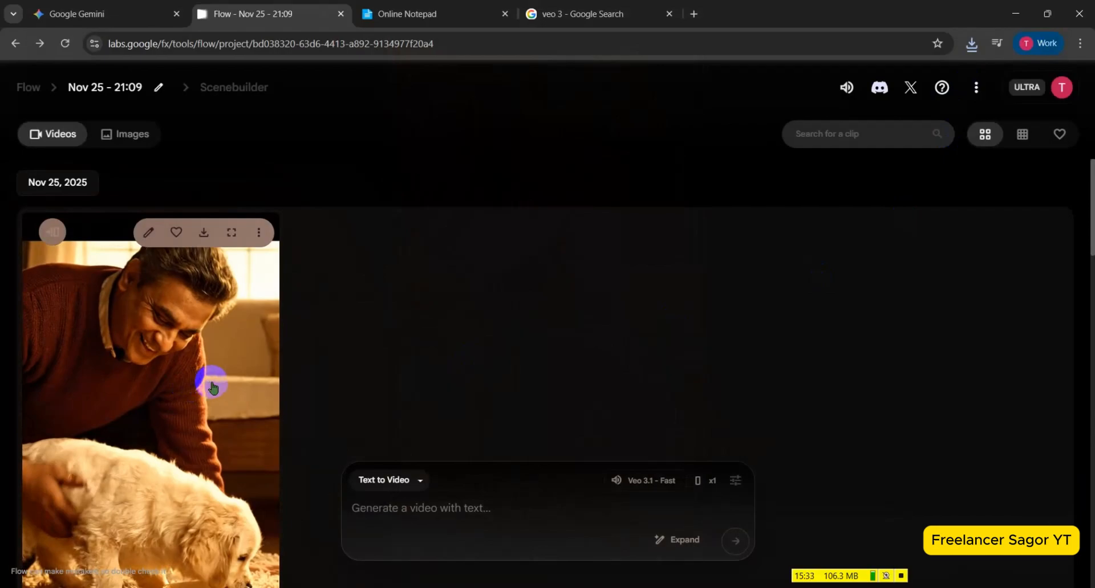
click(901, 576)
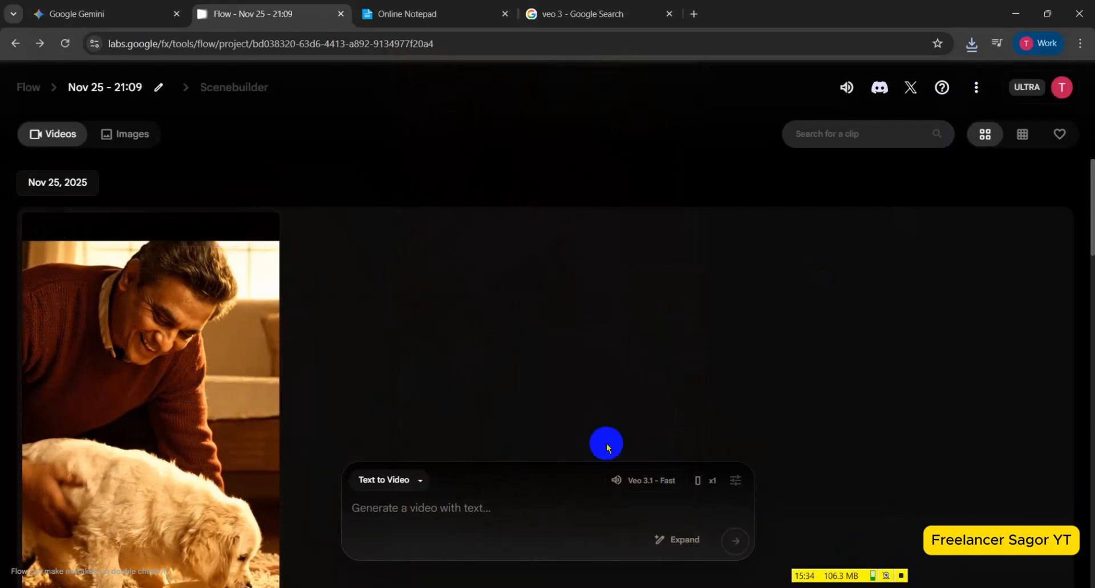